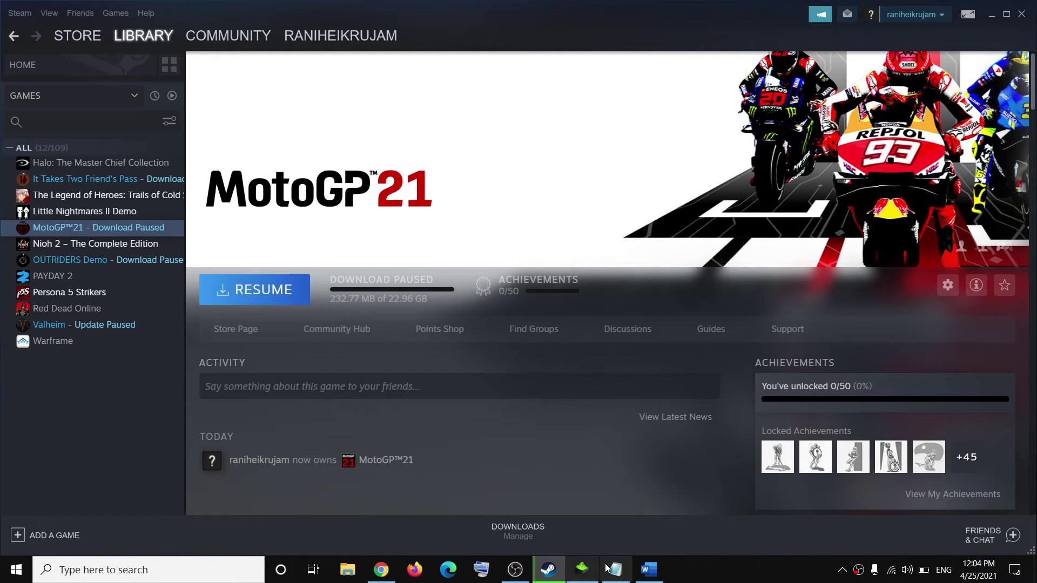
# Confirm Windows Update reports Windows 10 up to date, then scroll the checklist to Step 9
pyautogui.click(648, 570)
pyautogui.scroll(-2, 295, 457)
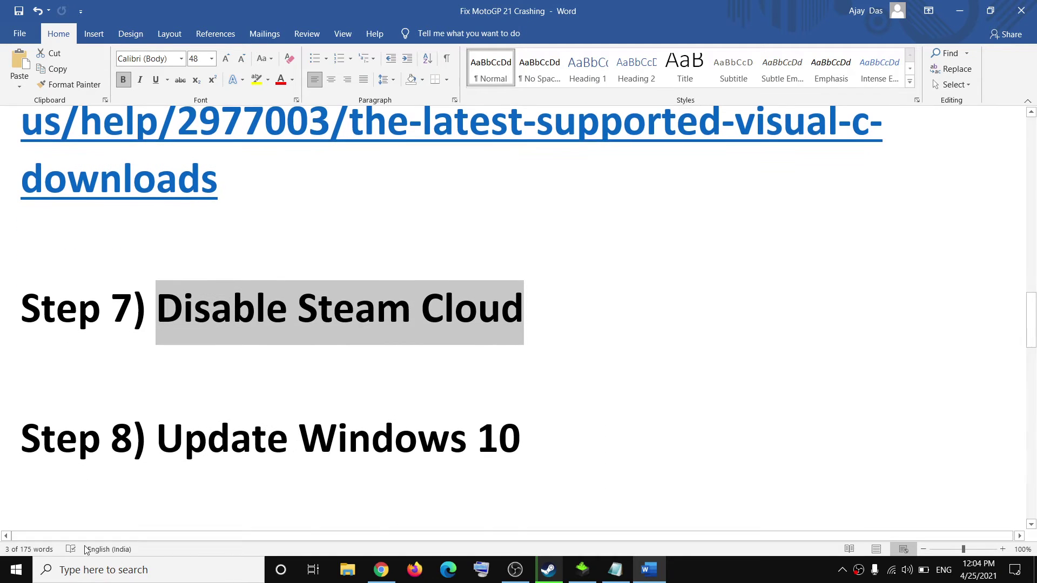
pyautogui.click(15, 570)
pyautogui.click(17, 511)
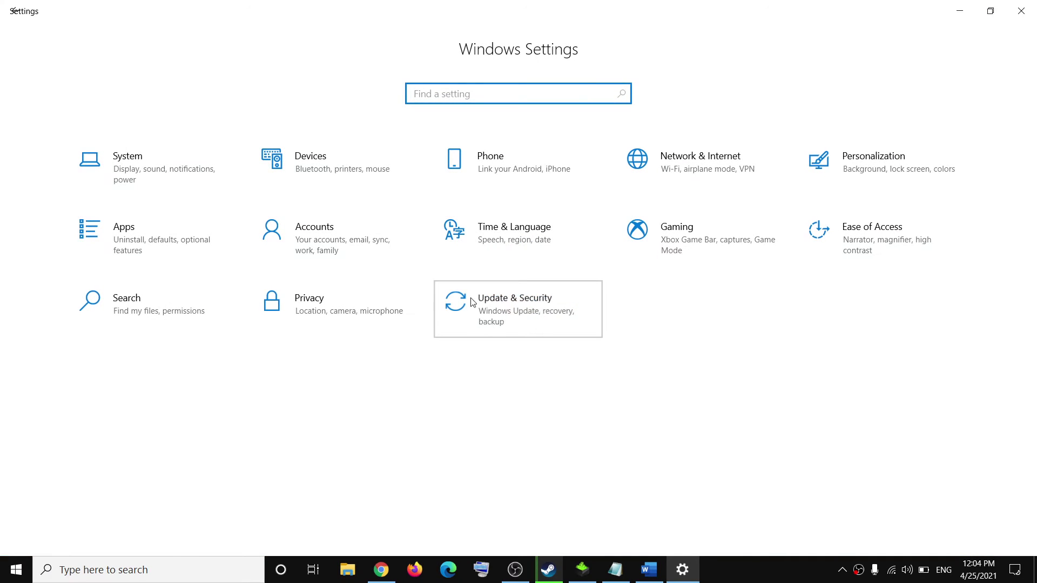
pyautogui.click(472, 300)
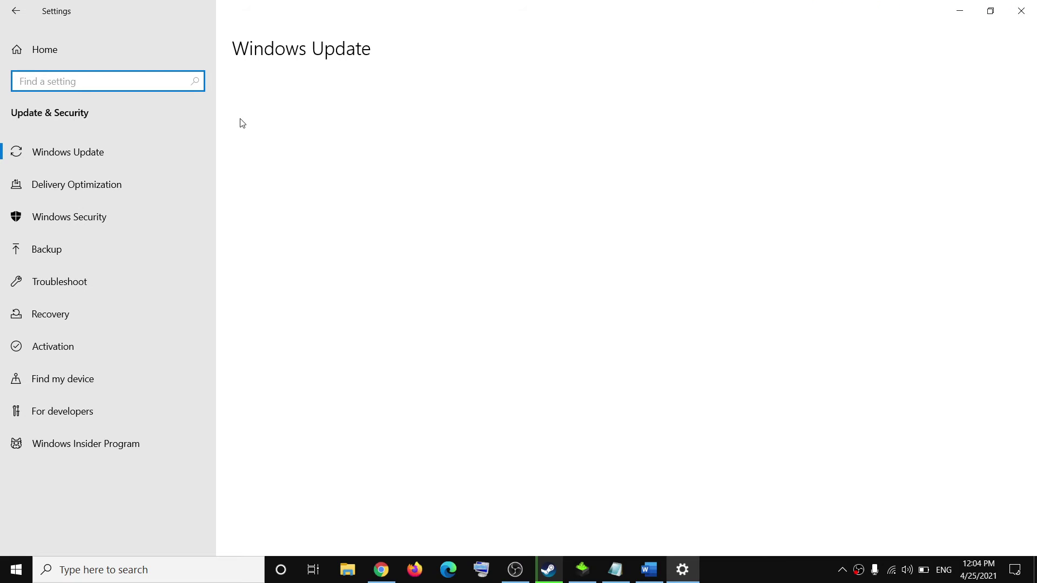
pyautogui.click(1021, 11)
pyautogui.scroll(-5, 238, 449)
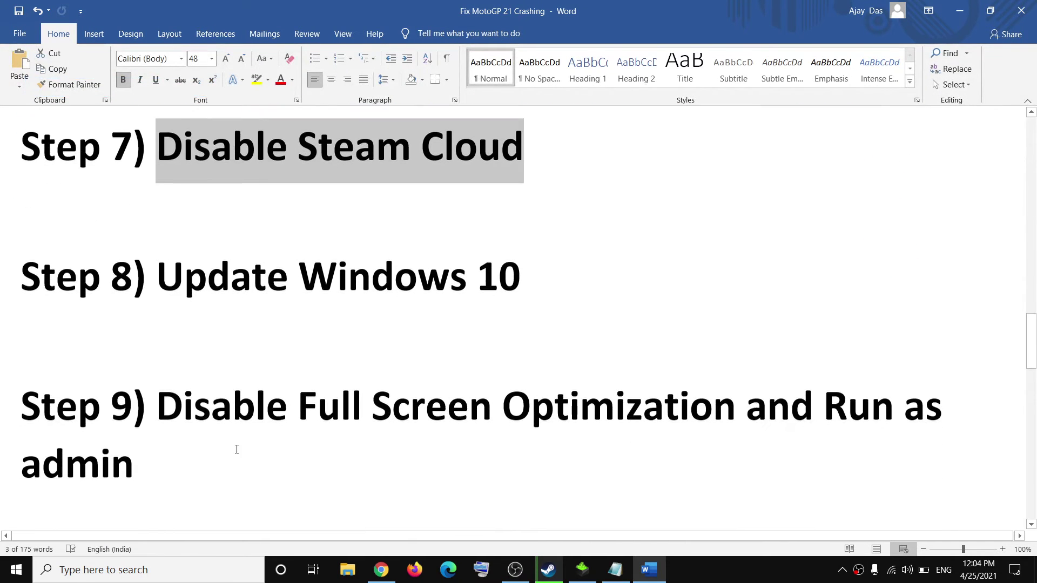
# Highlight Step 9 in the checklist and look over MotoGP 21's options in the Steam library
pyautogui.moveTo(153, 400); pyautogui.dragTo(655, 449)
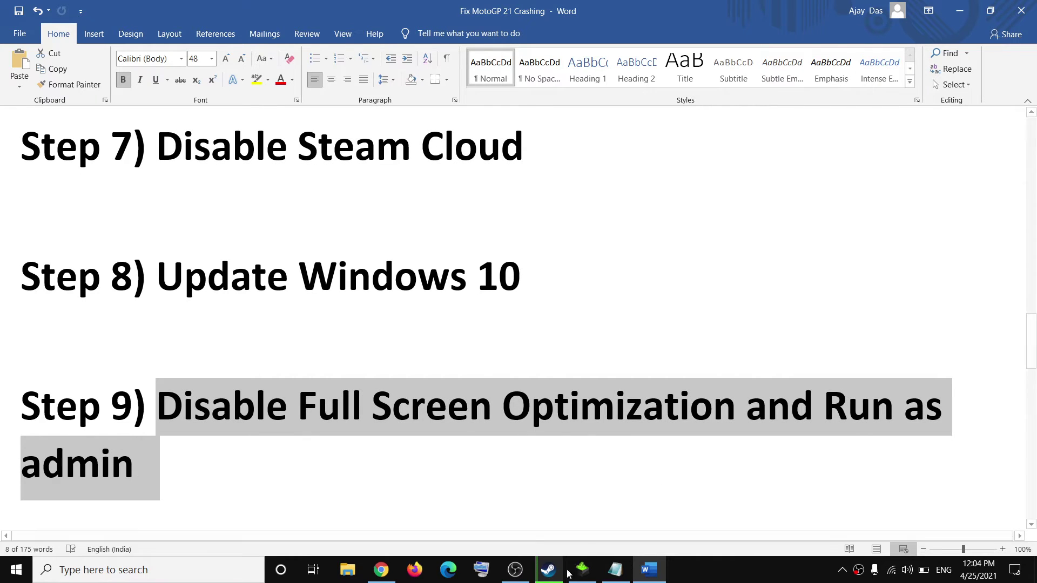
pyautogui.click(548, 570)
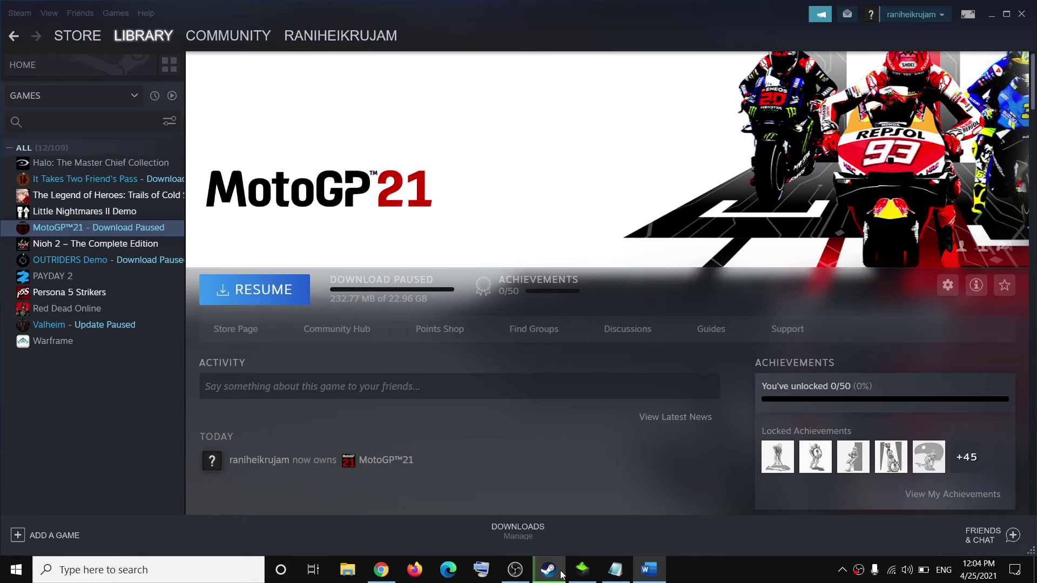
pyautogui.rightClick(95, 228)
pyautogui.moveTo(139, 293)
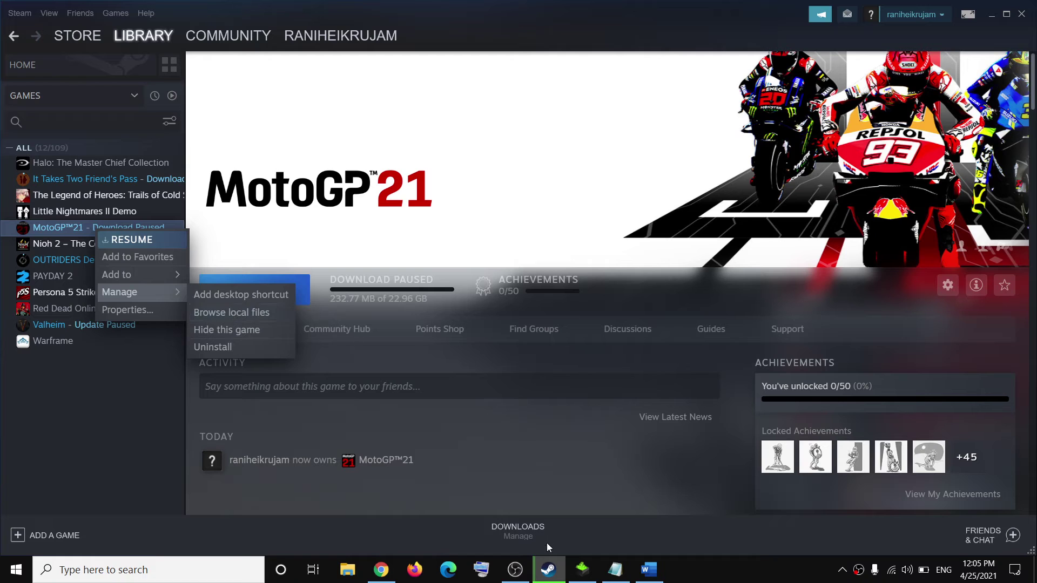
pyautogui.click(252, 314)
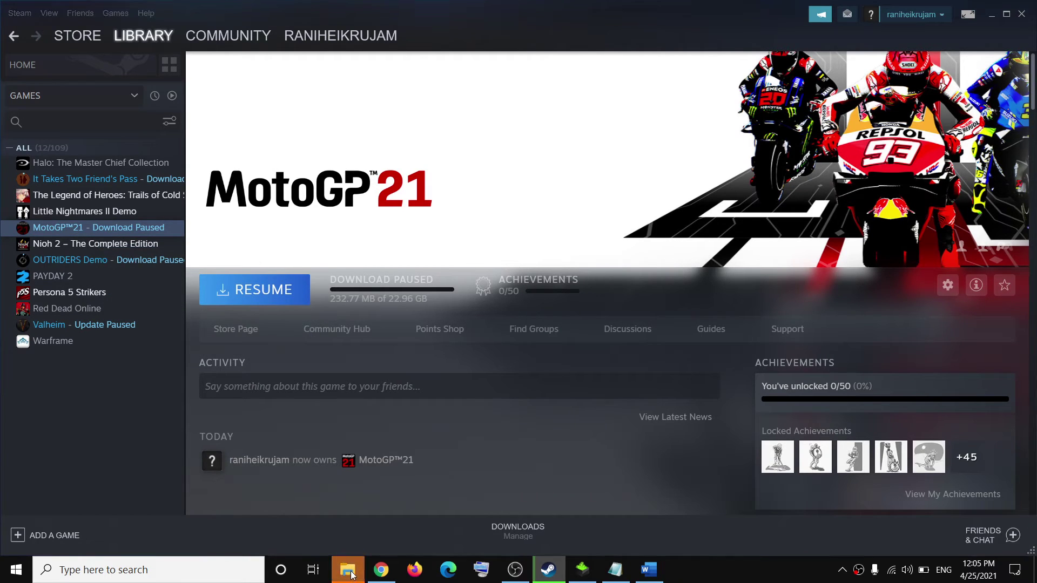
# Set the P5S game executable to disable fullscreen optimizations and run as administrator
pyautogui.click(348, 571)
pyautogui.click(64, 106)
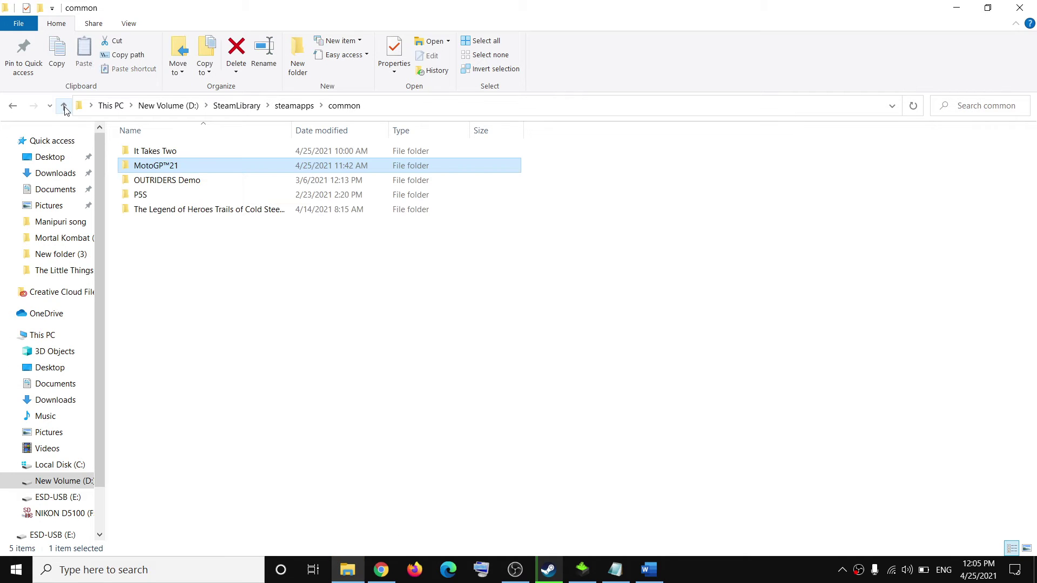
pyautogui.doubleClick(167, 196)
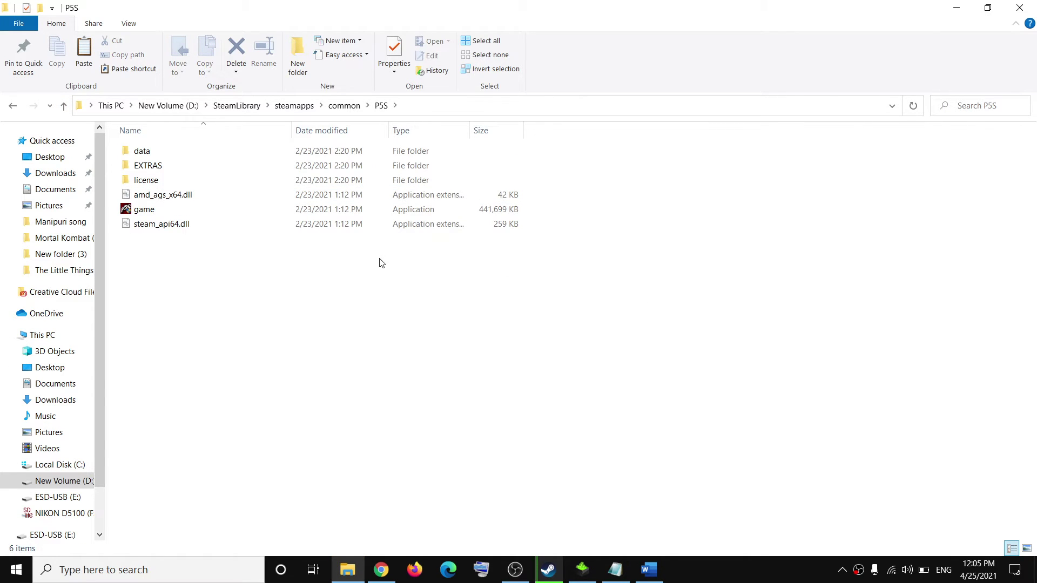
pyautogui.click(154, 210)
pyautogui.rightClick(192, 210)
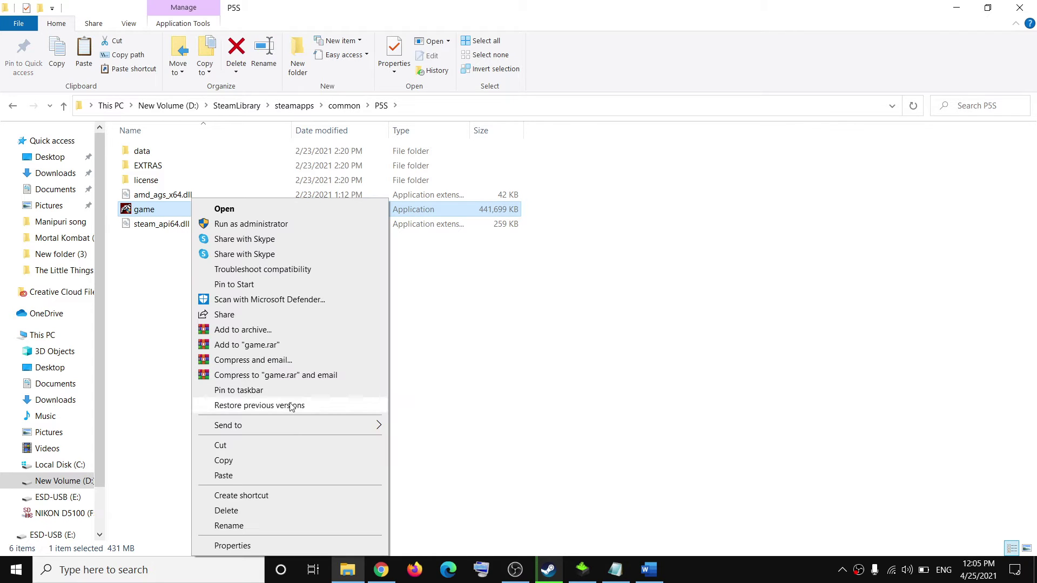
pyautogui.click(232, 546)
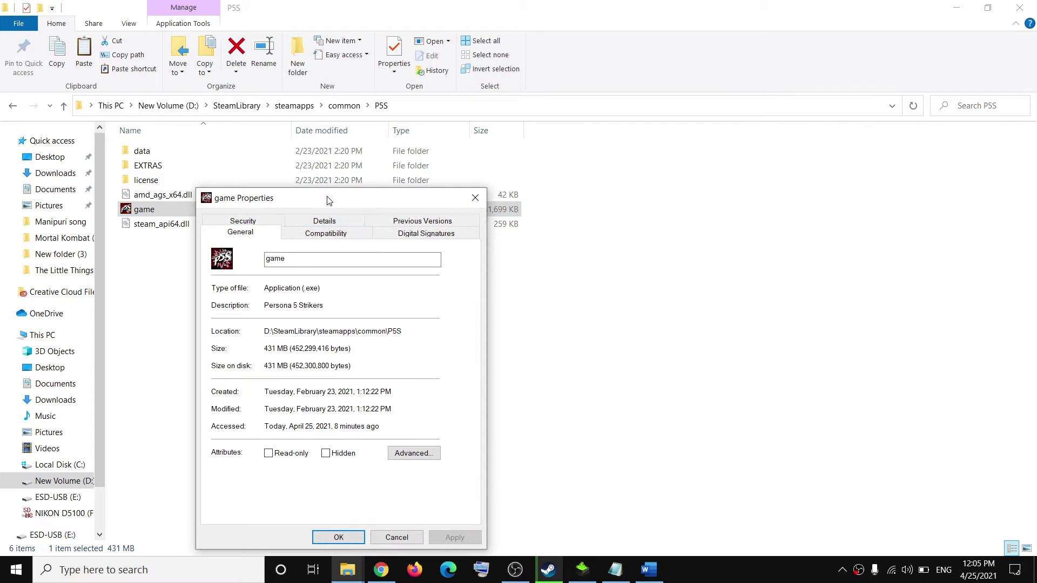
pyautogui.moveTo(326, 202); pyautogui.dragTo(376, 83)
pyautogui.click(380, 113)
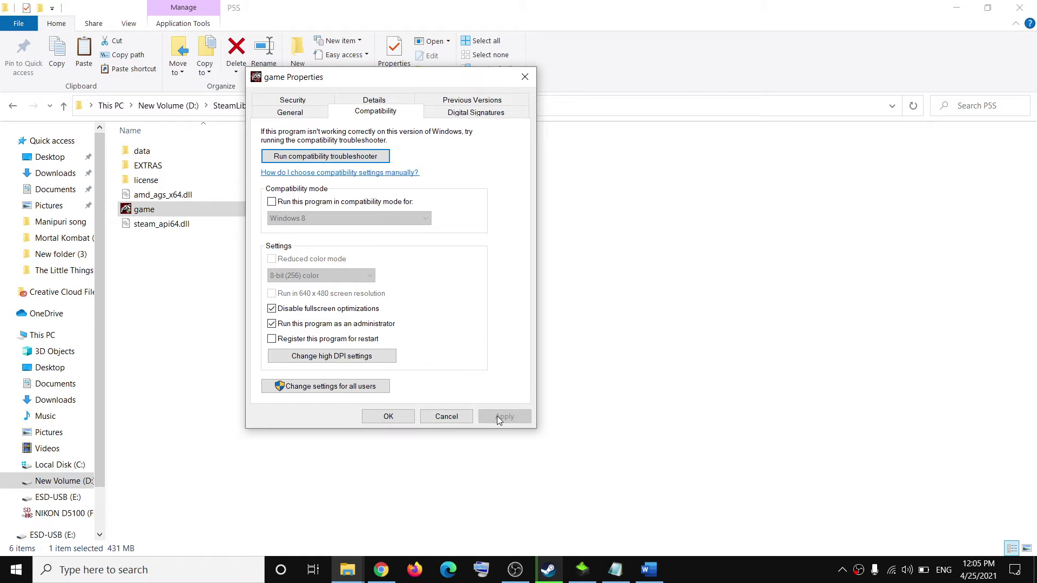
pyautogui.click(386, 417)
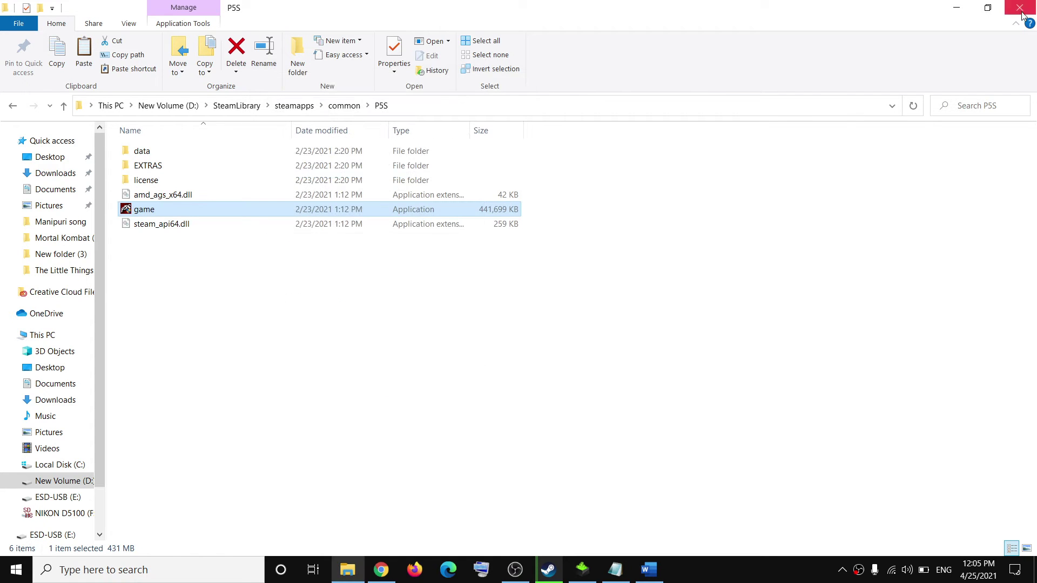
pyautogui.click(1021, 12)
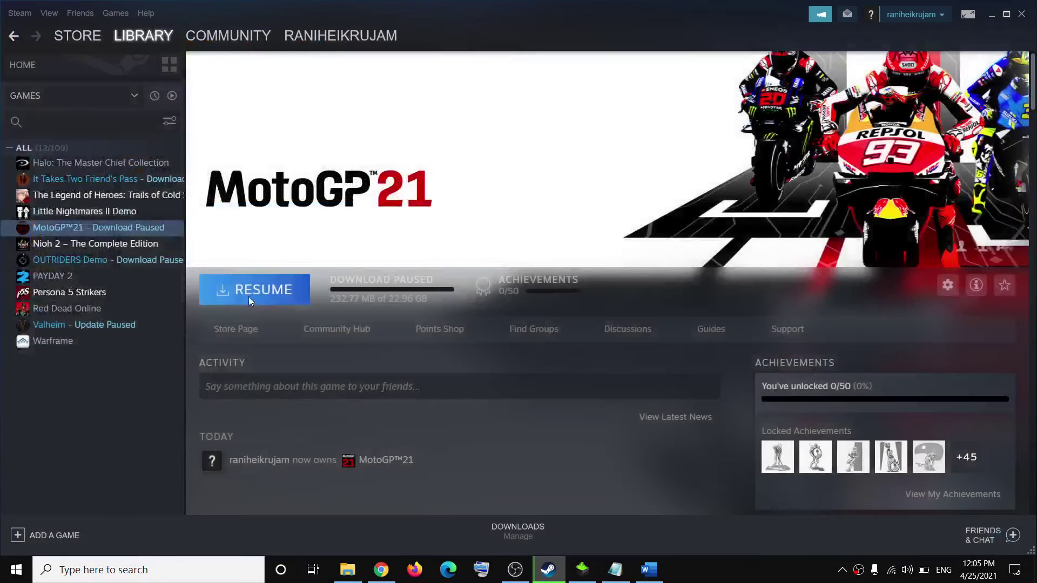
# Read the next checklist step and check MotoGP 21's options menu in Steam
pyautogui.click(647, 570)
pyautogui.scroll(-3, 236, 394)
pyautogui.moveTo(357, 432); pyautogui.dragTo(886, 432)
pyautogui.scroll(-1, 599, 516)
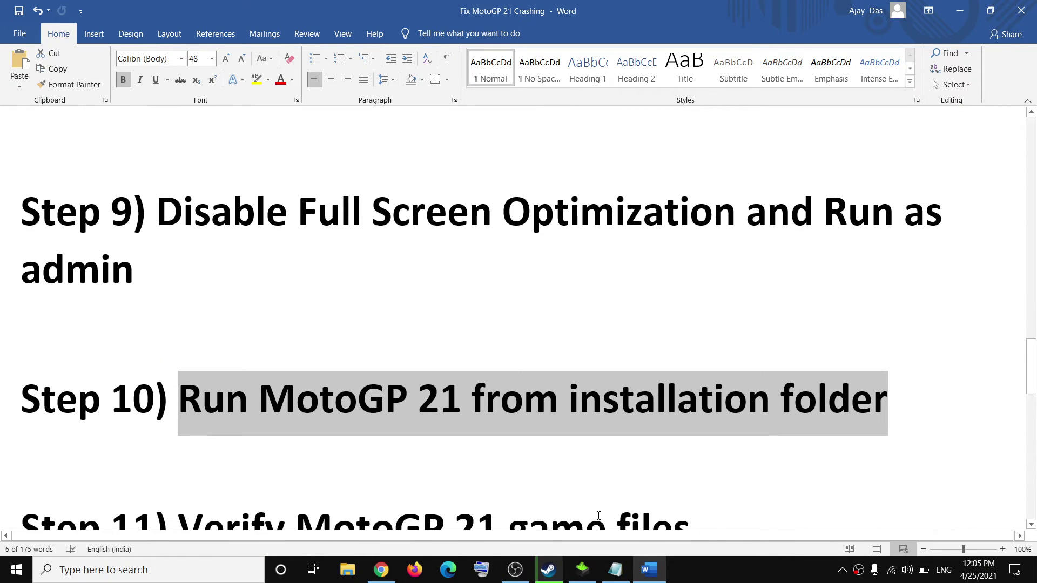
pyautogui.click(548, 570)
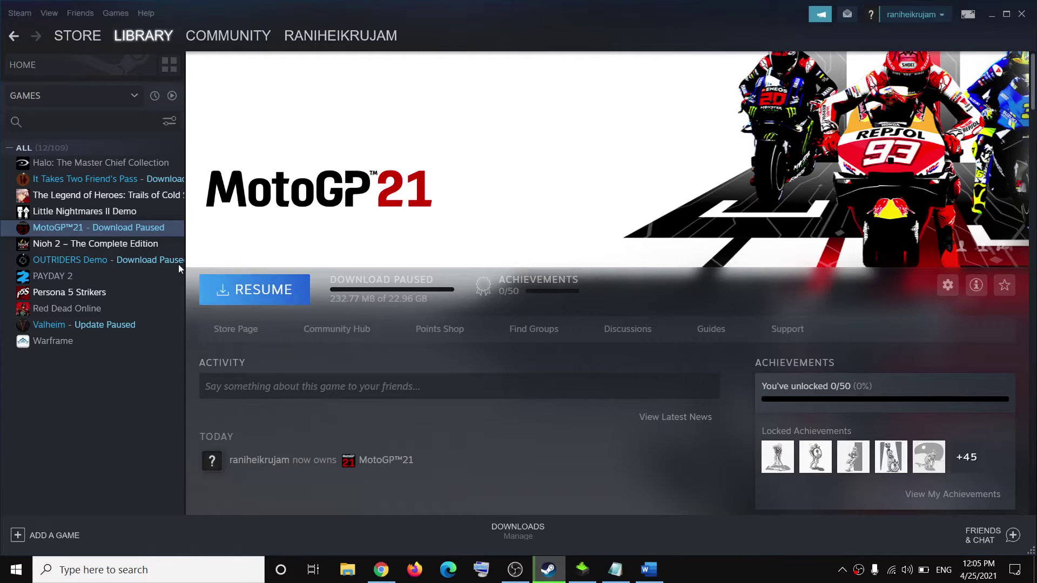
pyautogui.rightClick(89, 232)
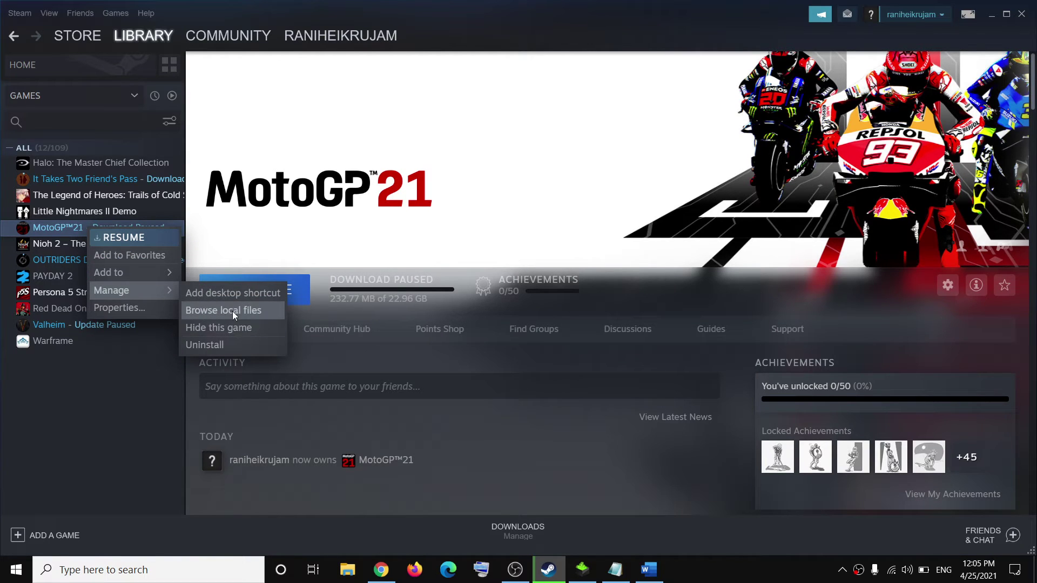
pyautogui.click(991, 14)
pyautogui.click(991, 15)
# Look through MotoGP™21's Local Files properties in Steam, then minimize Steam
pyautogui.scroll(-1, 237, 418)
pyautogui.scroll(-1, 237, 417)
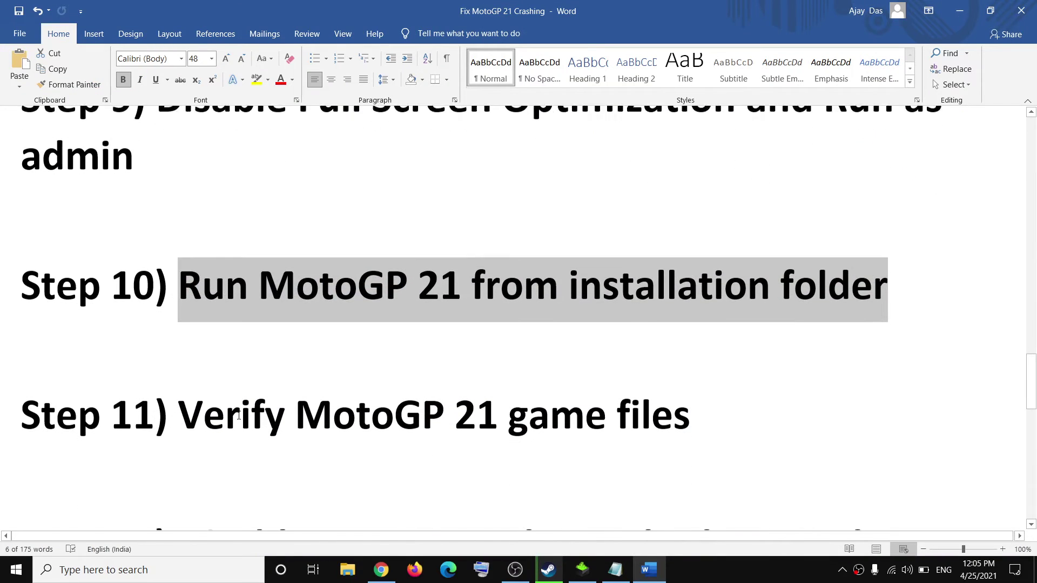
pyautogui.moveTo(180, 402); pyautogui.dragTo(794, 423)
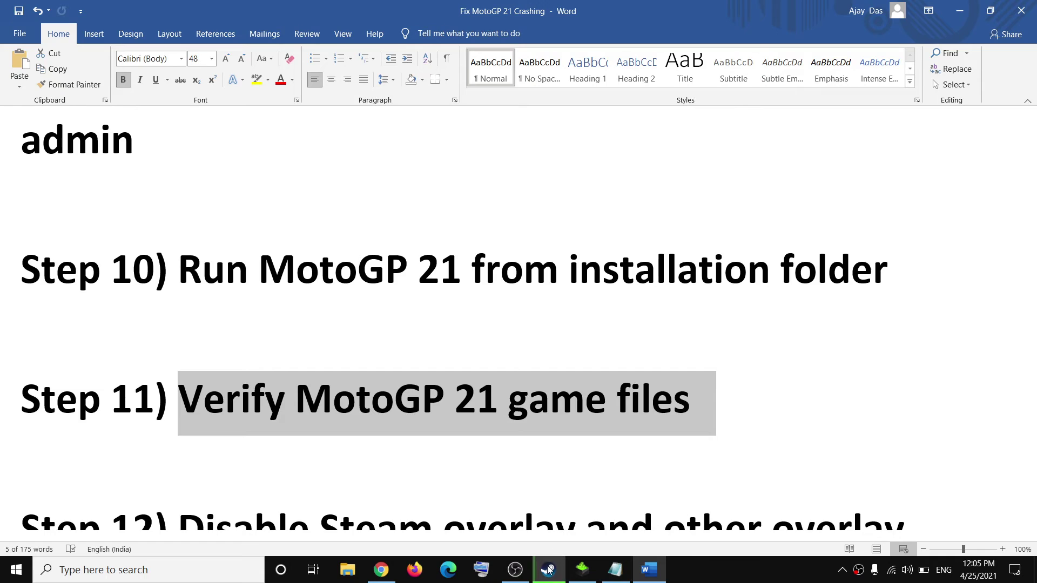
pyautogui.click(548, 570)
pyautogui.rightClick(91, 231)
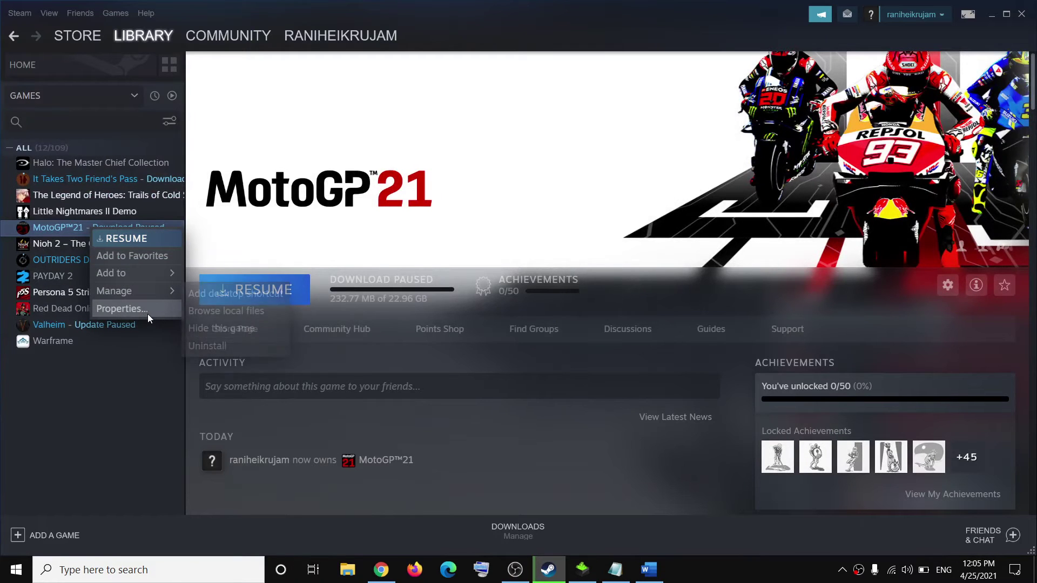
pyautogui.click(125, 309)
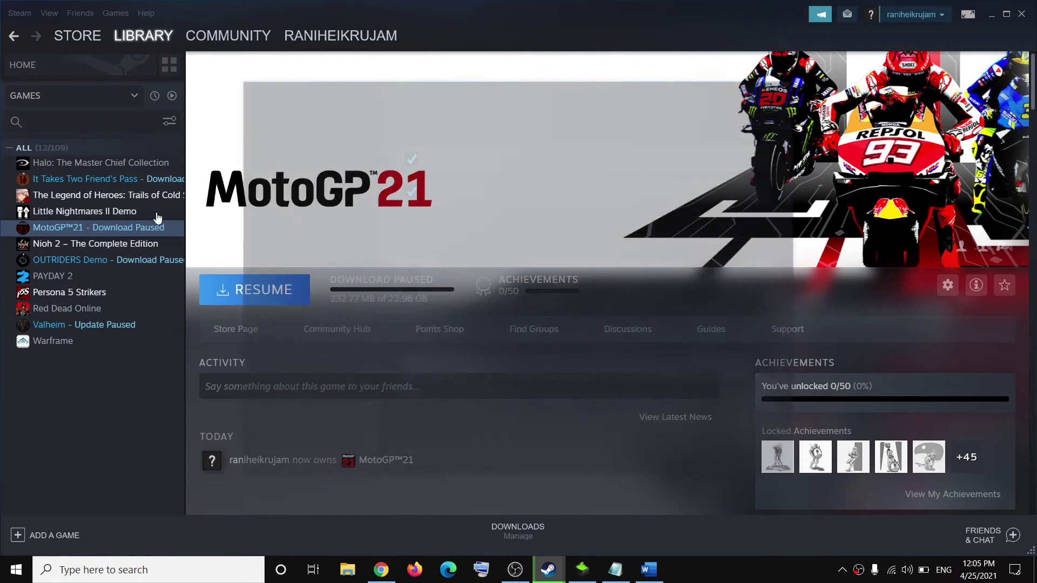
pyautogui.click(280, 174)
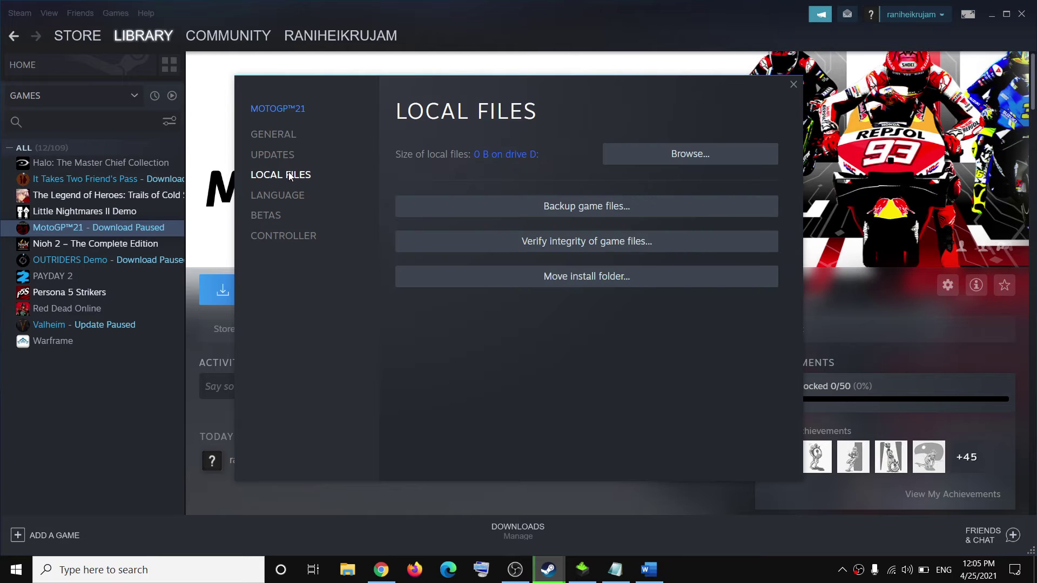
pyautogui.click(793, 85)
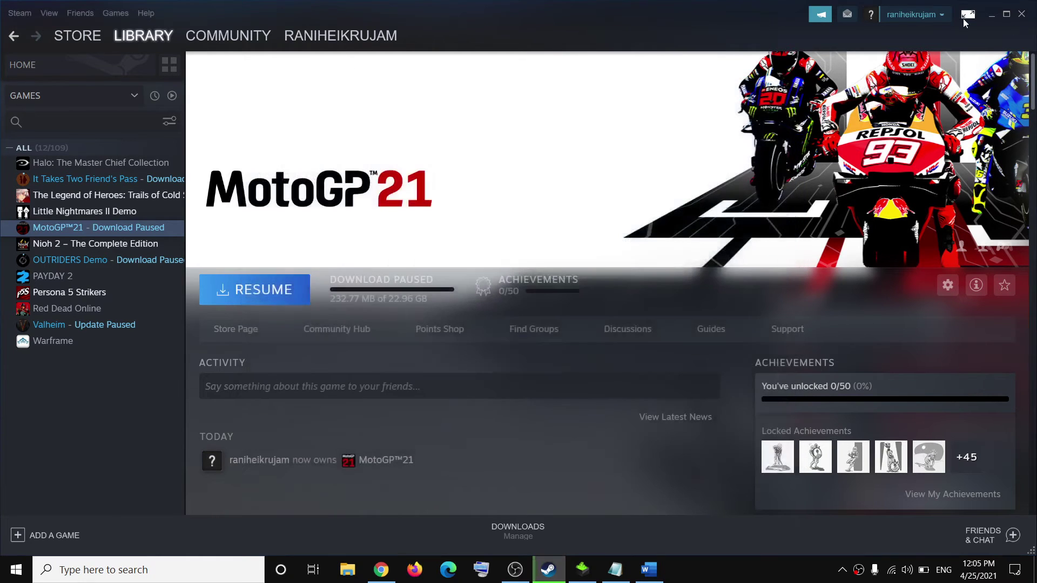
pyautogui.click(992, 16)
# Uncheck the Steam Overlay in MotoGP™21's properties and highlight Step 12's other-overlay item
pyautogui.scroll(-5, 305, 407)
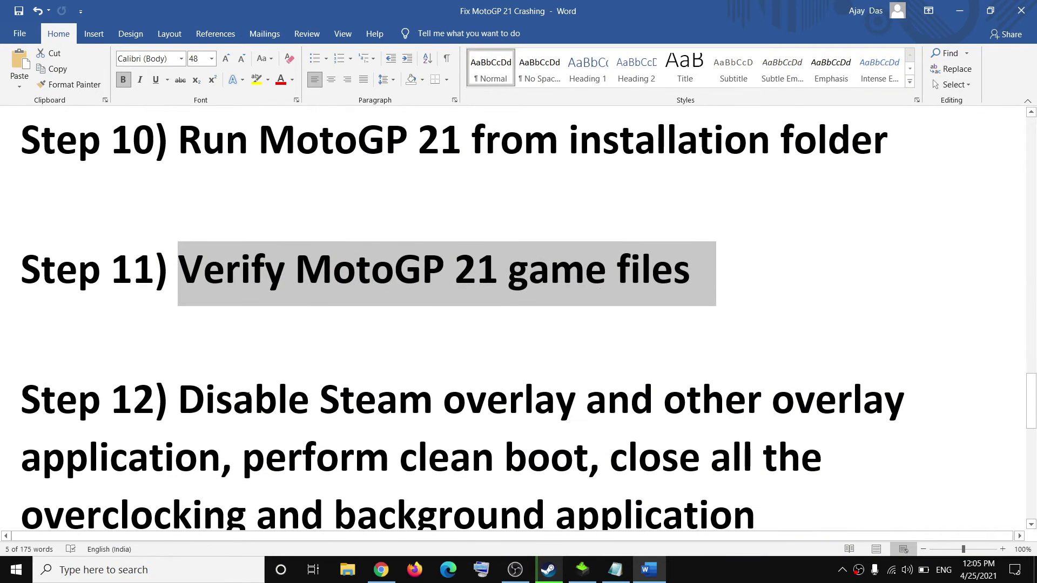
pyautogui.moveTo(203, 360); pyautogui.dragTo(660, 372)
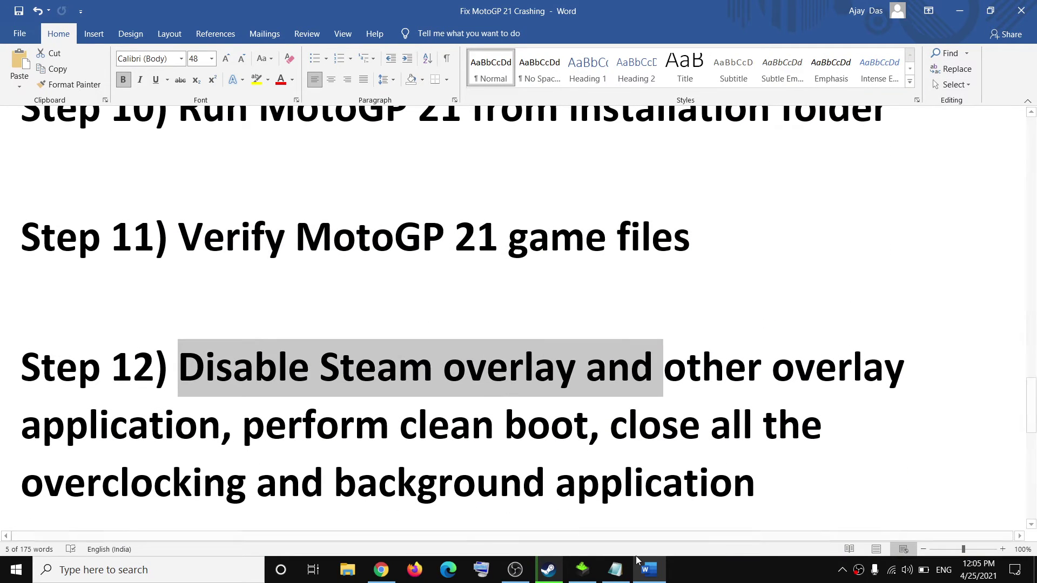
pyautogui.click(557, 572)
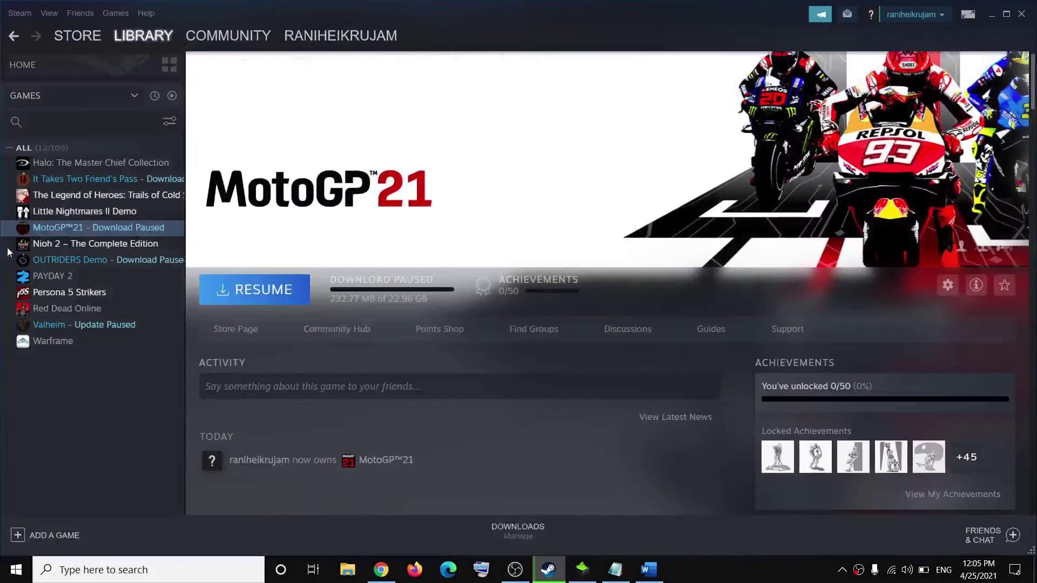
pyautogui.rightClick(84, 231)
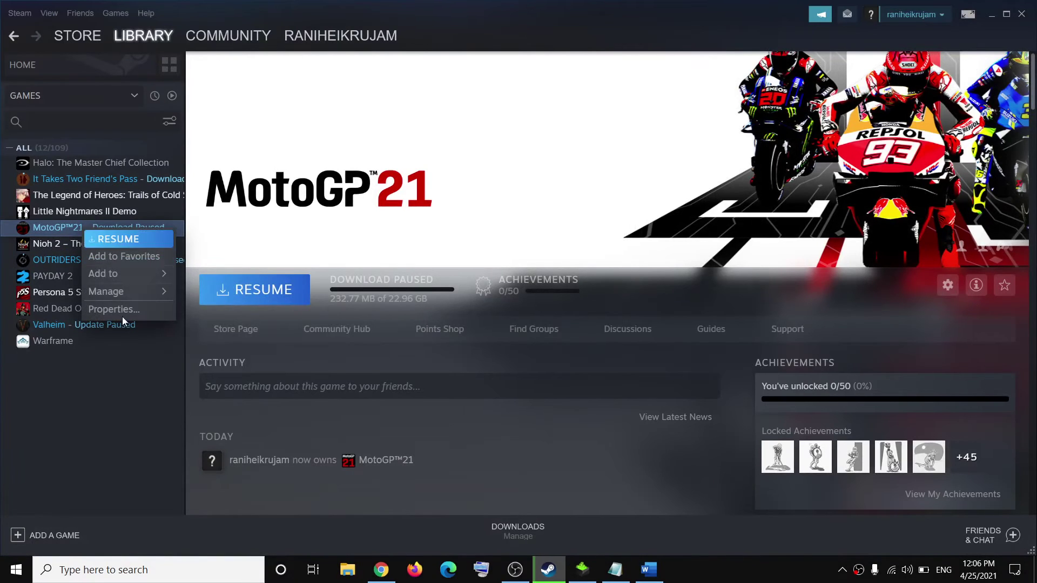
pyautogui.click(151, 310)
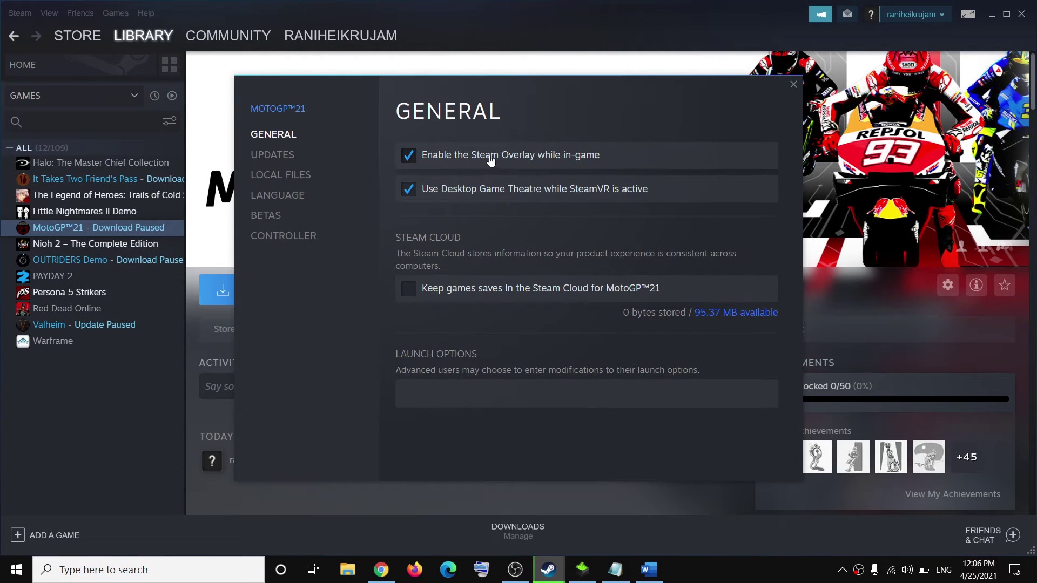
pyautogui.click(410, 157)
pyautogui.click(794, 85)
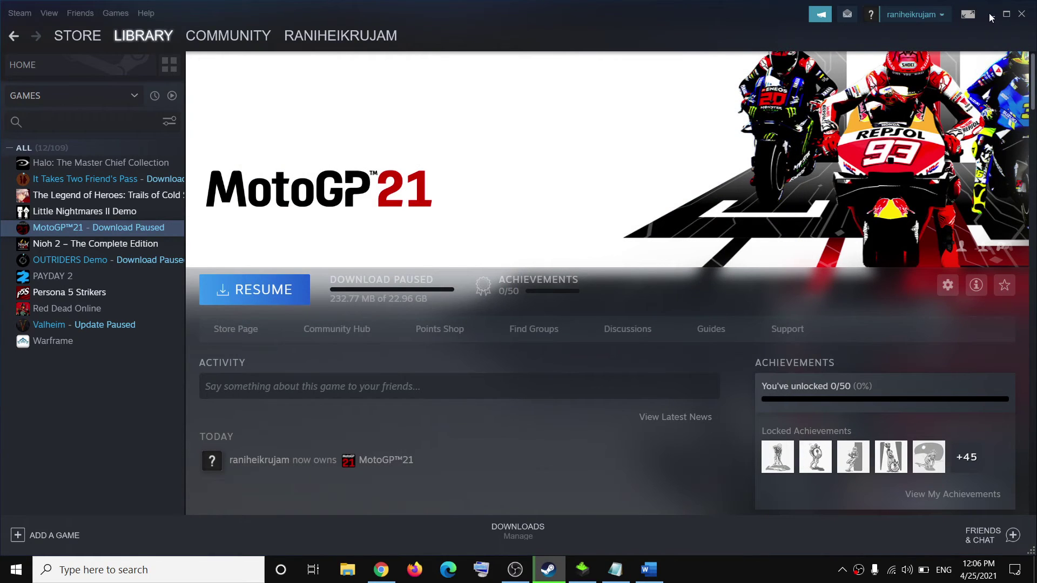
pyautogui.click(991, 14)
pyautogui.click(703, 409)
pyautogui.moveTo(676, 373); pyautogui.dragTo(221, 440)
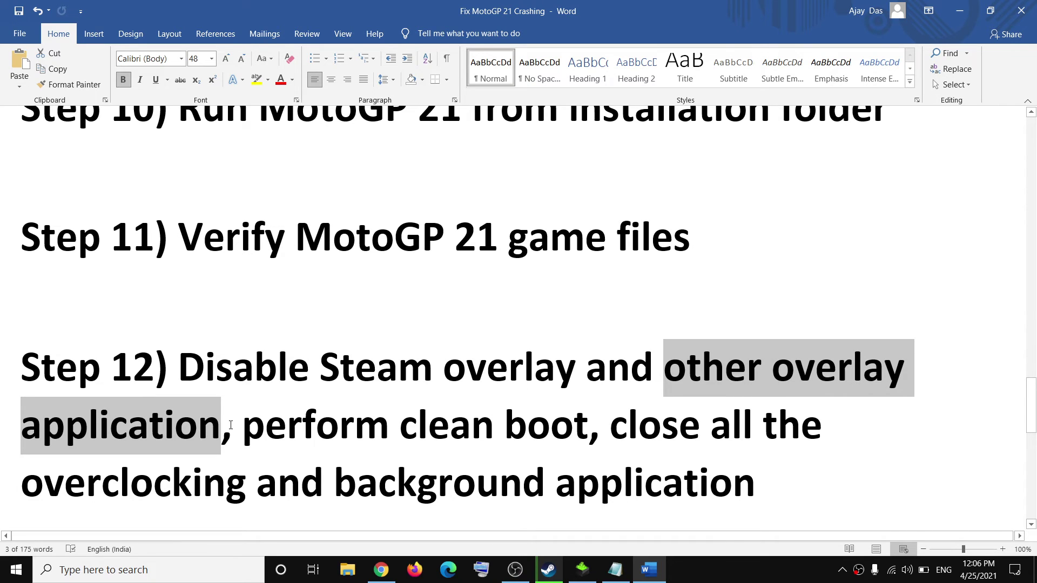
# In System Configuration's Services tab, hide Microsoft services, disable the rest and confirm with OK
pyautogui.moveTo(243, 427); pyautogui.dragTo(590, 427)
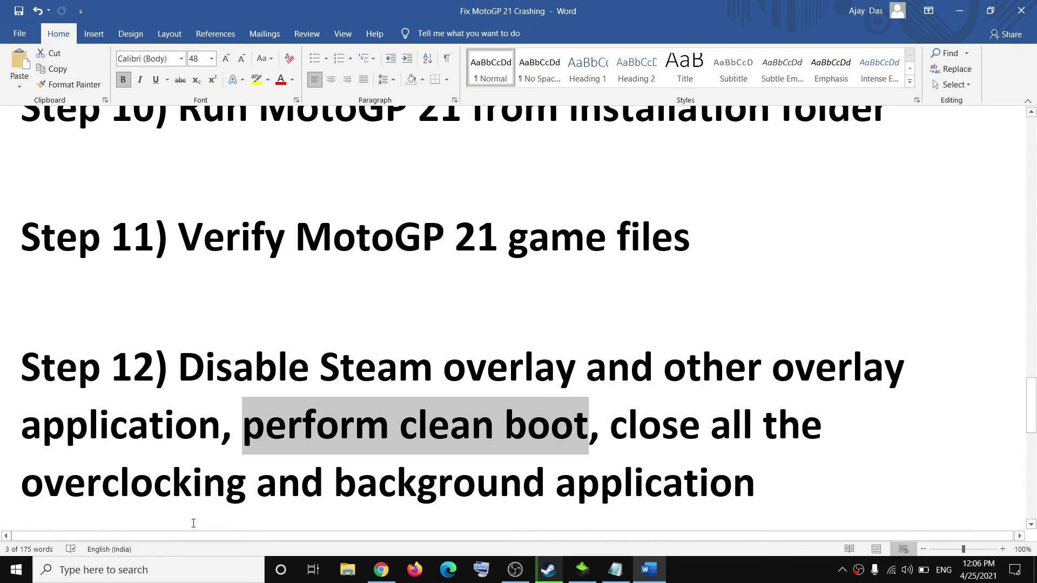
pyautogui.click(145, 570)
pyautogui.write('syste,')
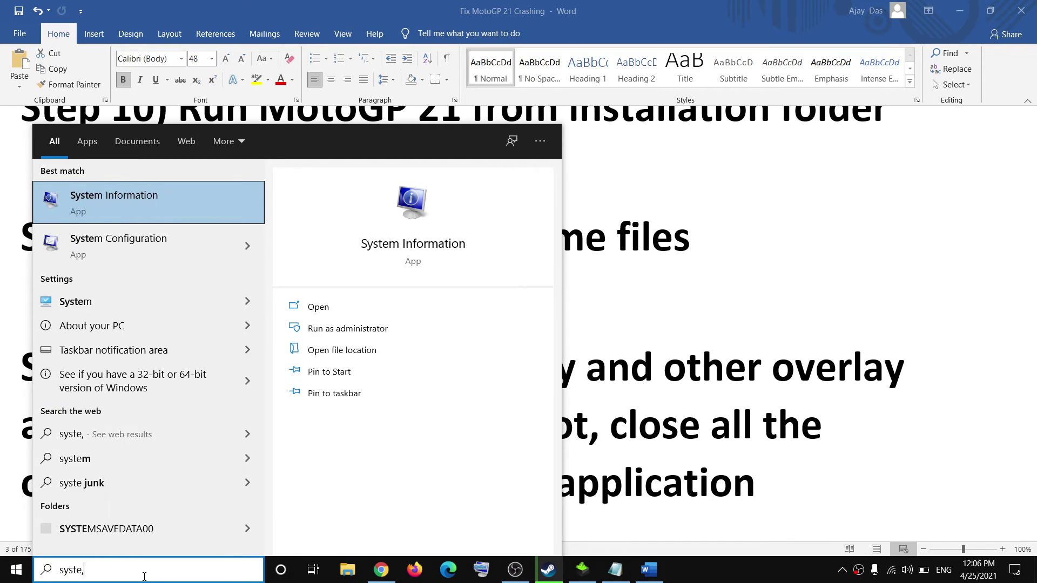
pyautogui.press('BackSpace')
pyautogui.write('m ')
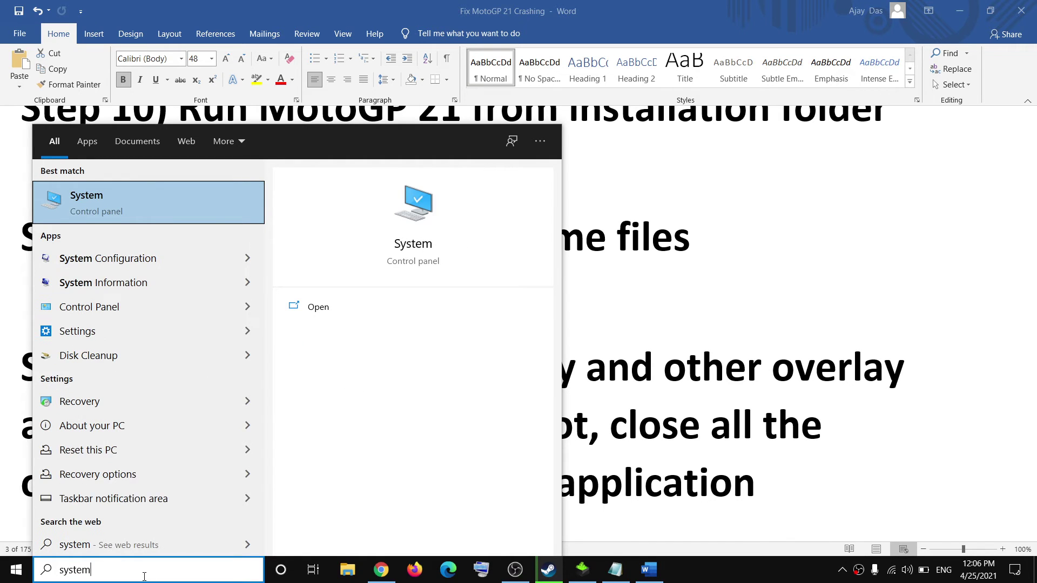
pyautogui.write('configuration')
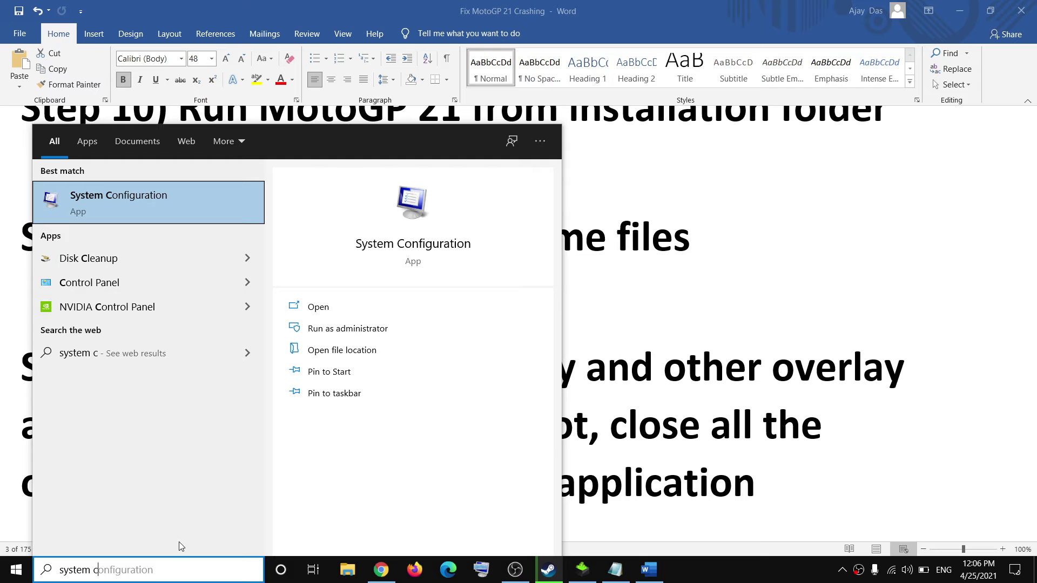
pyautogui.click(156, 211)
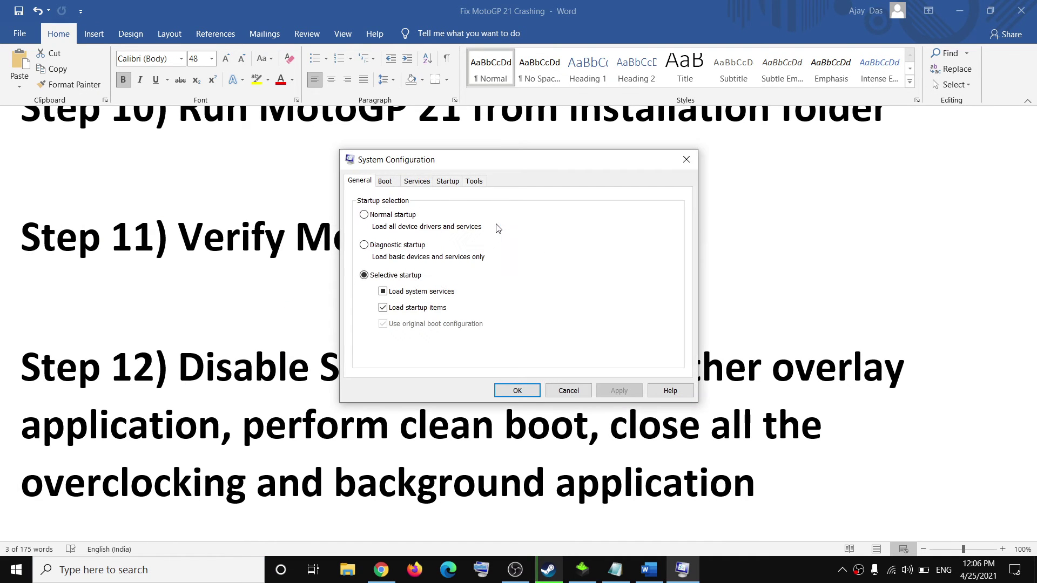
pyautogui.click(419, 182)
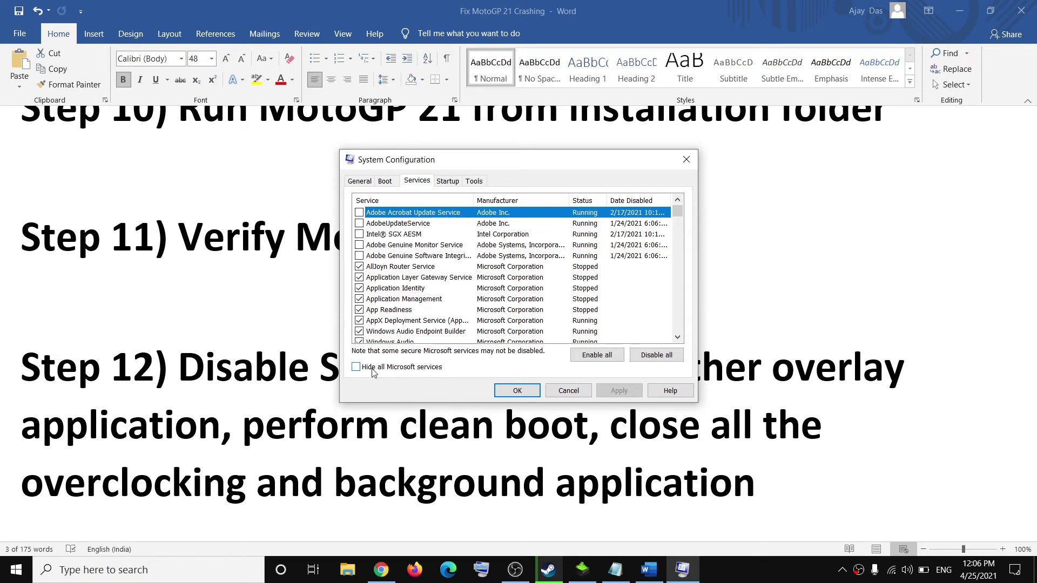
pyautogui.click(356, 368)
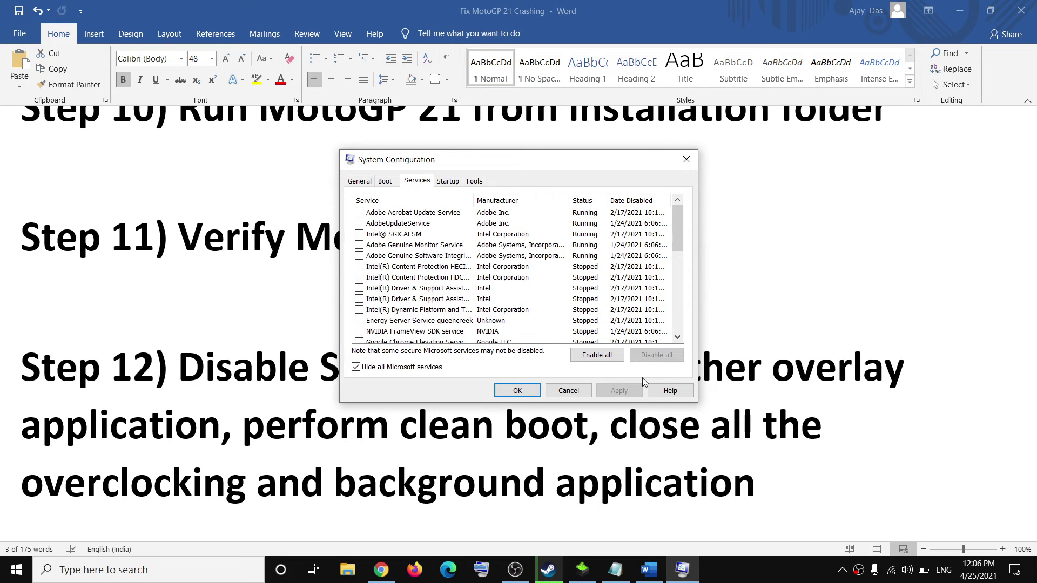
pyautogui.click(508, 391)
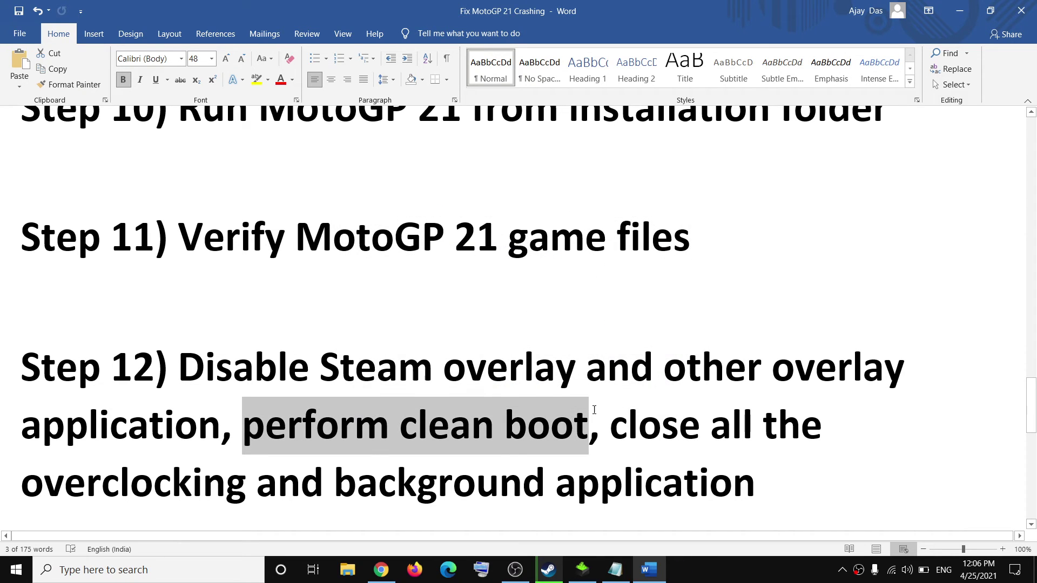
# Highlight 'close all the overclocking' and 'background application' in Step 12, then open Windows Settings
pyautogui.moveTo(619, 429); pyautogui.dragTo(236, 485)
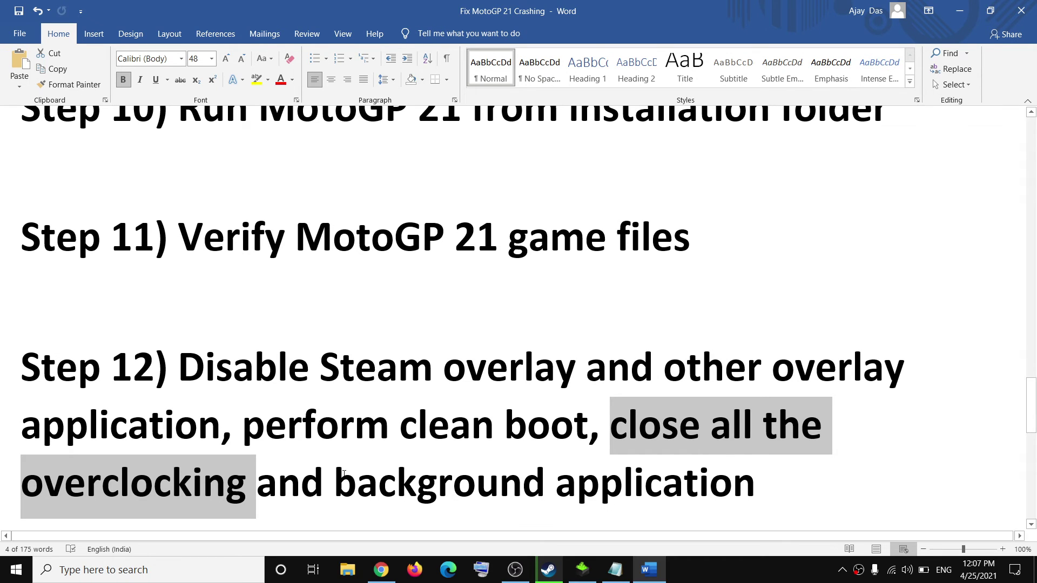
pyautogui.moveTo(380, 481); pyautogui.dragTo(774, 486)
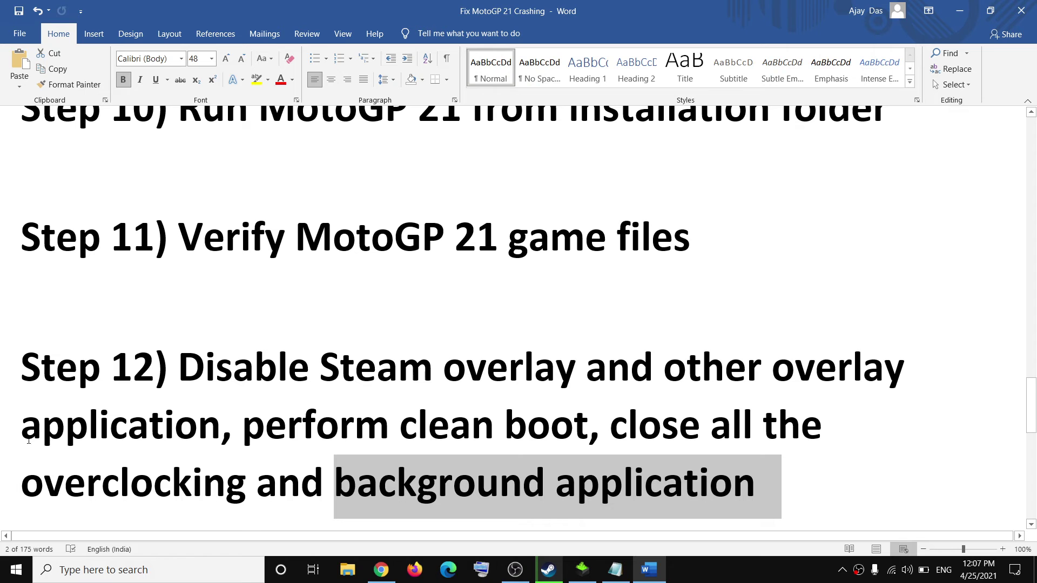
pyautogui.click(16, 570)
pyautogui.click(35, 513)
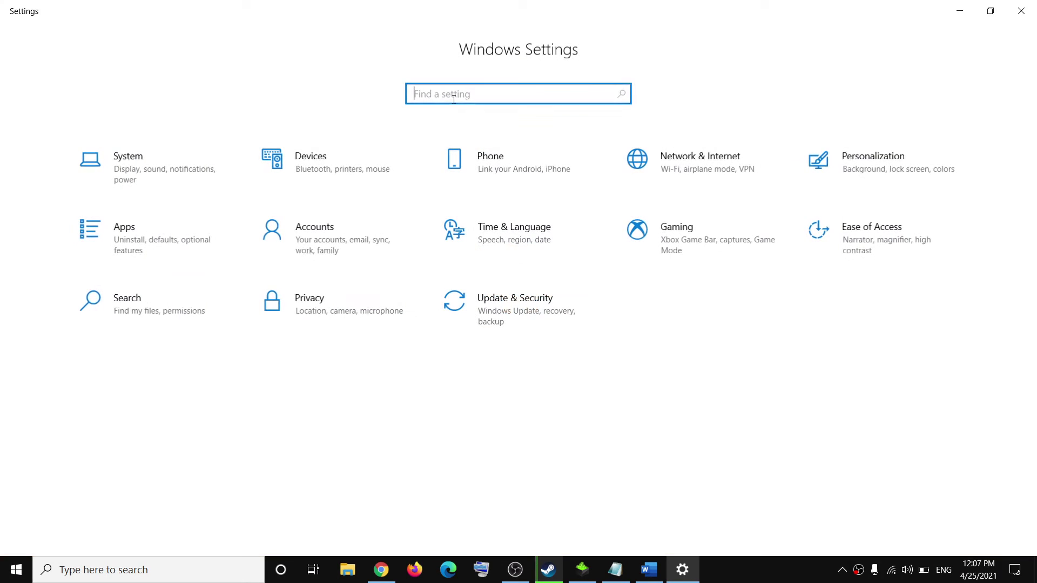
# Find Background apps in Settings, confirm 'Let apps run in the background' is Off, and close
pyautogui.write('back')
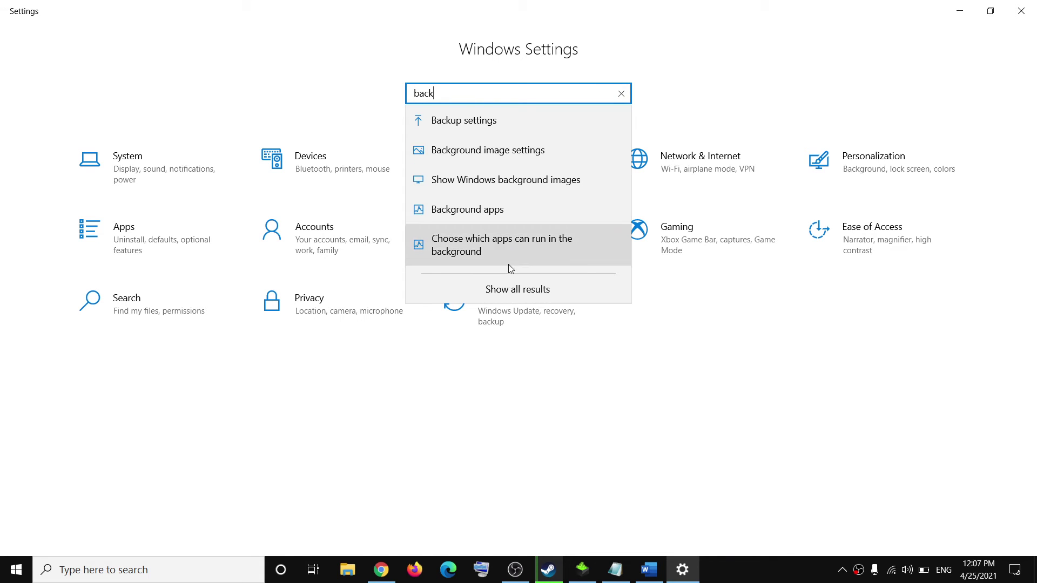
pyautogui.click(495, 215)
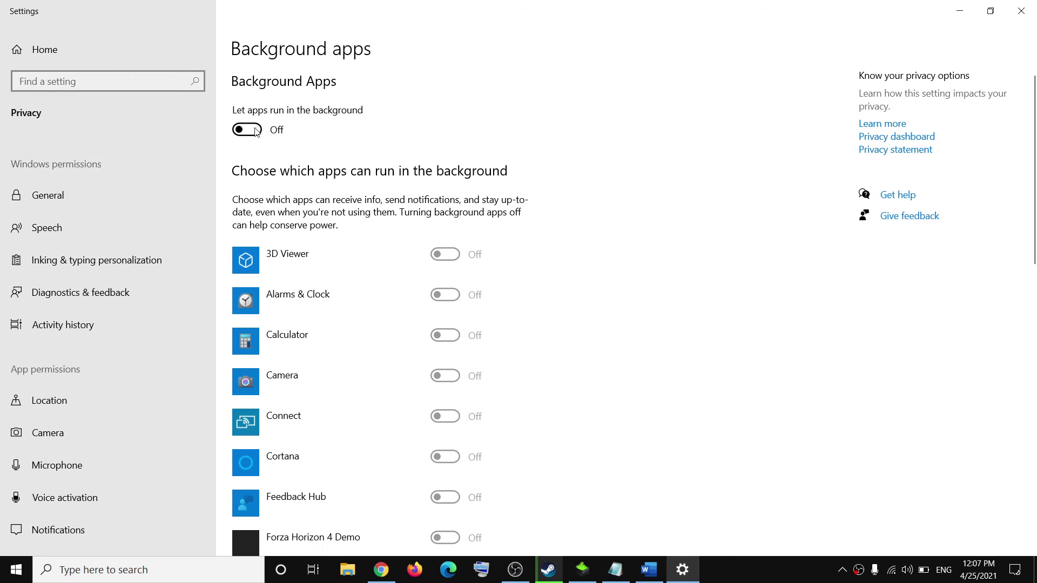
pyautogui.click(1021, 10)
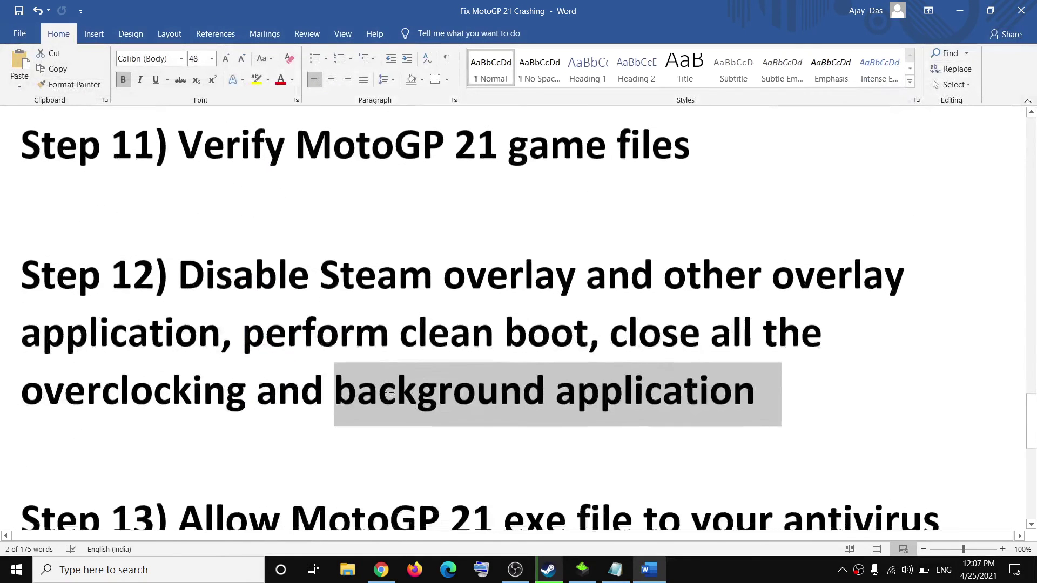
# Scroll to Step 13, highlight 'controlled folder access', and bring up the Start menu
pyautogui.scroll(-3, 391, 395)
pyautogui.moveTo(178, 354); pyautogui.dragTo(929, 404)
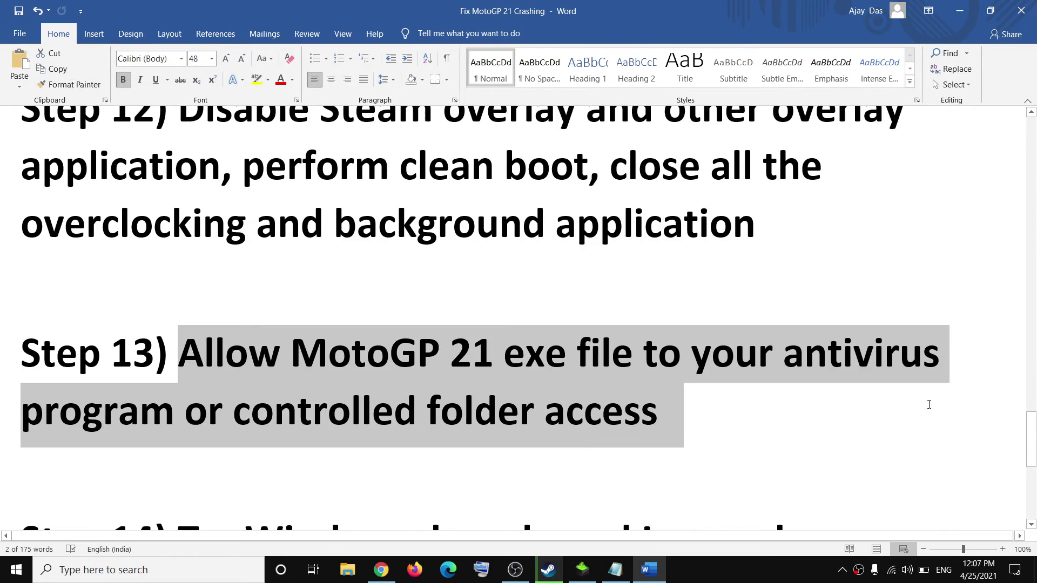
pyautogui.click(252, 426)
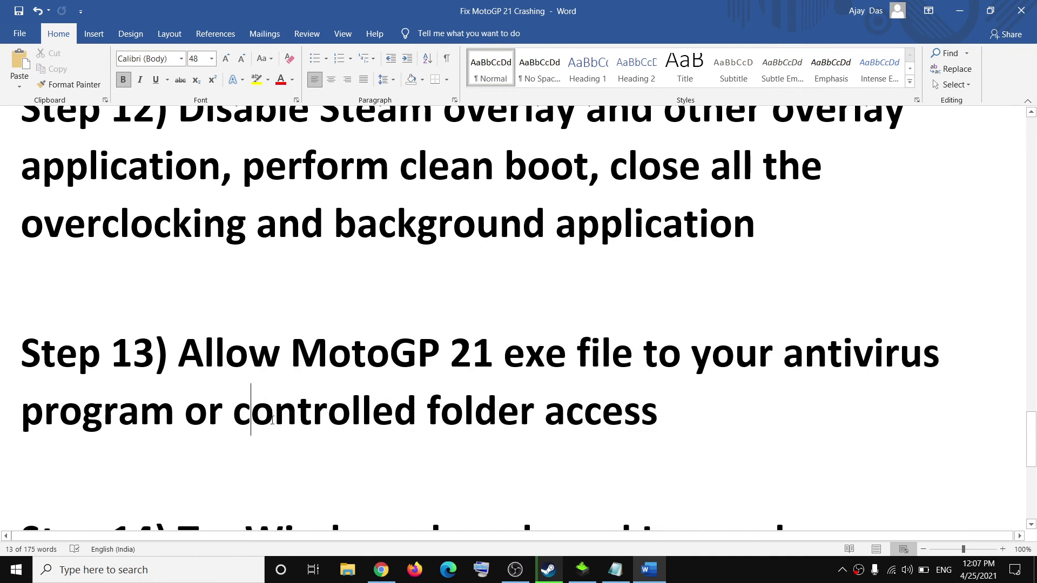
pyautogui.moveTo(251, 426); pyautogui.dragTo(562, 431)
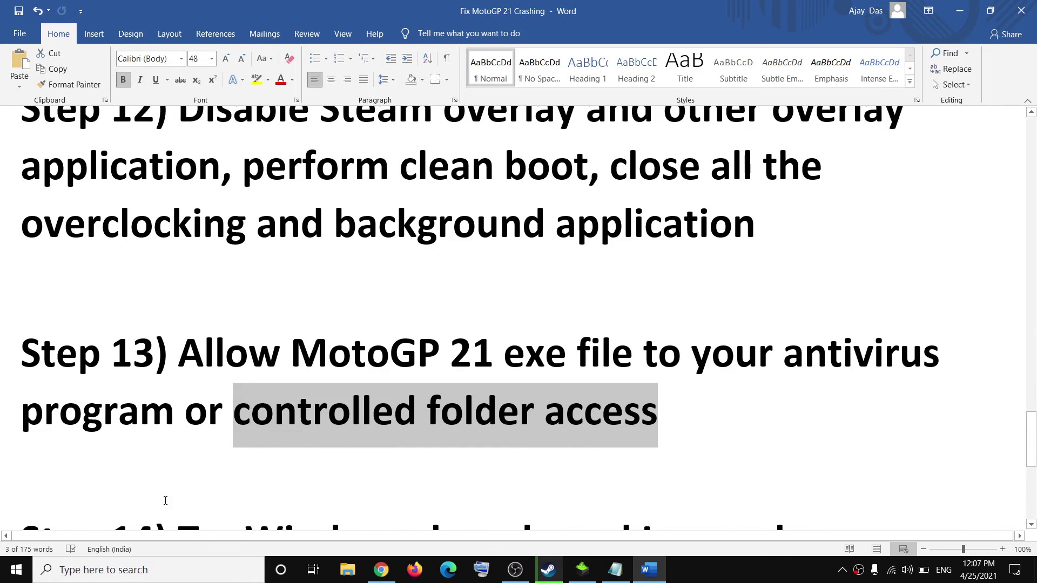
pyautogui.press('super')
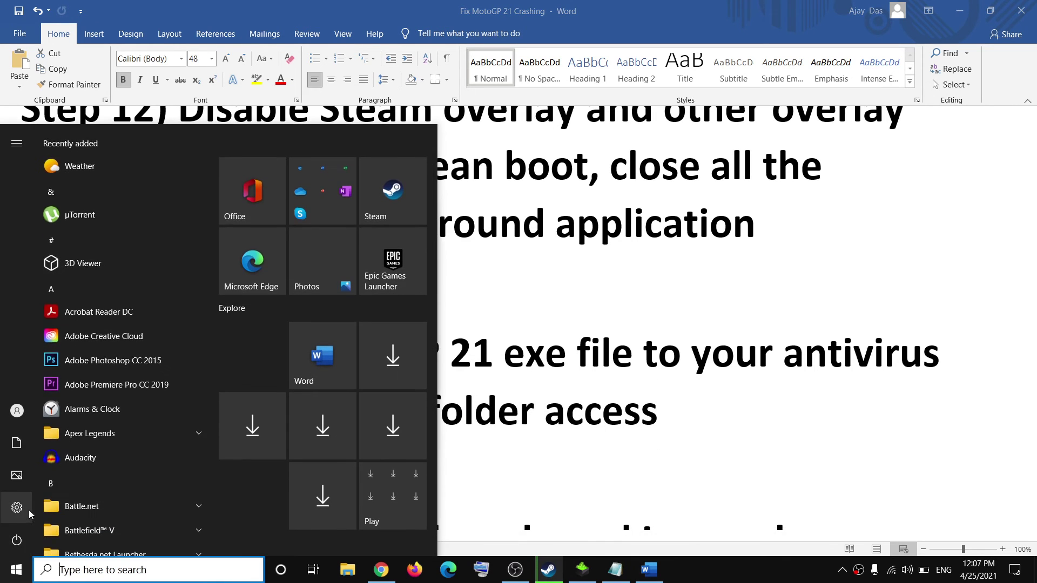
# Go through Windows Security's Virus & threat protection to Ransomware protection and begin allowing an app
pyautogui.press('Return')
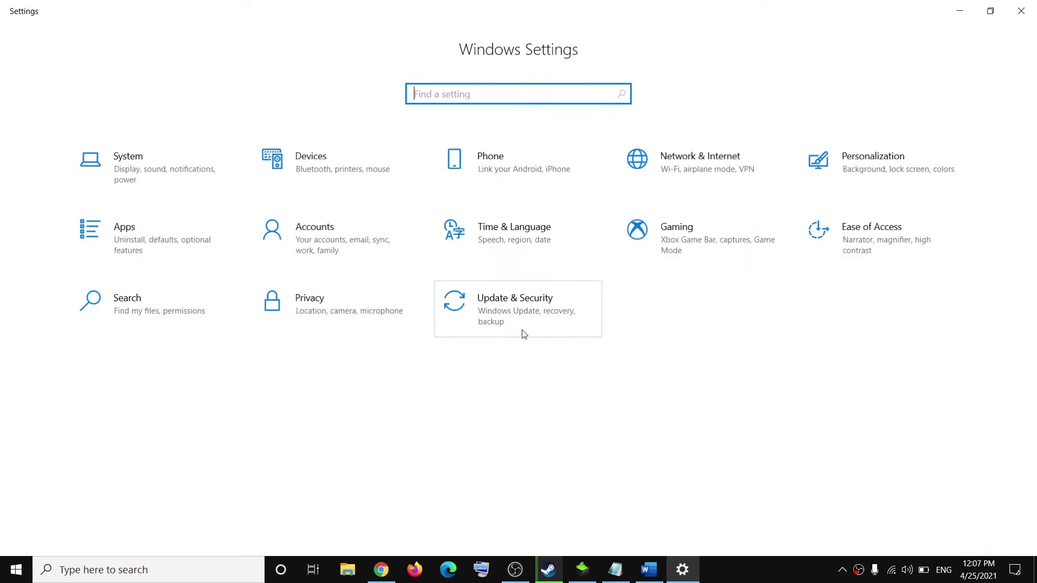
pyautogui.click(484, 304)
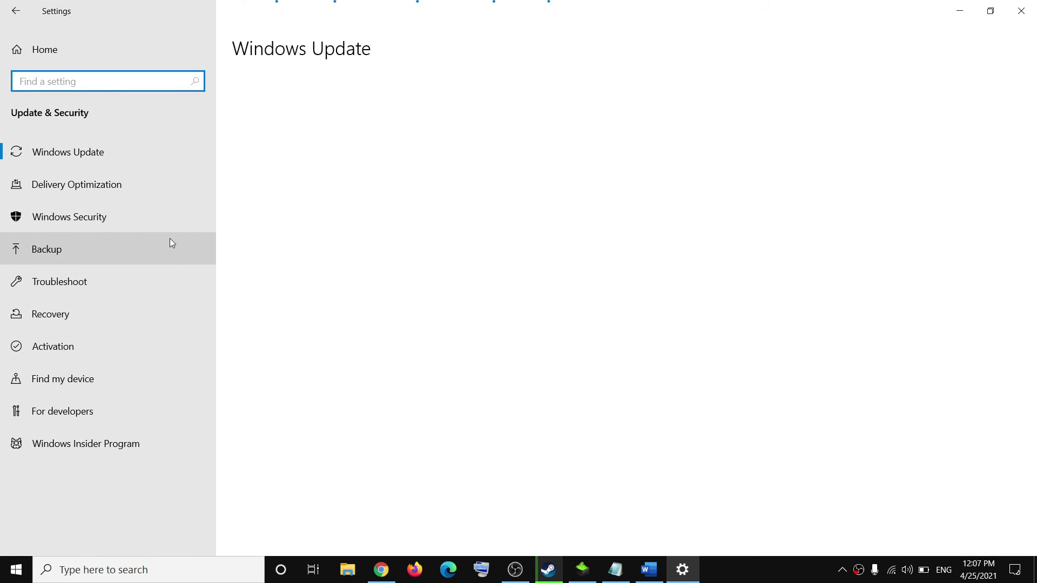
pyautogui.click(93, 222)
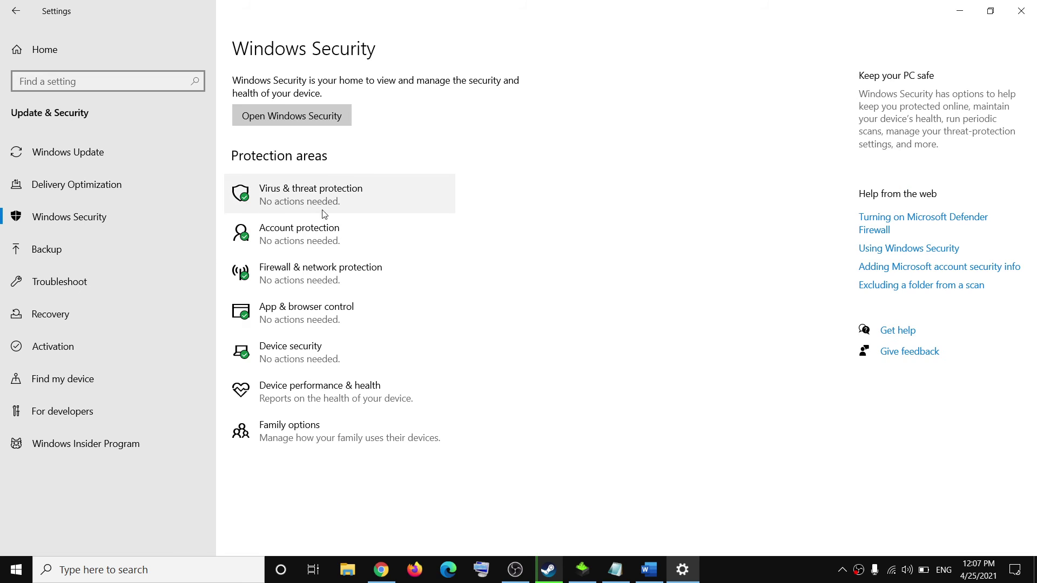
pyautogui.click(366, 212)
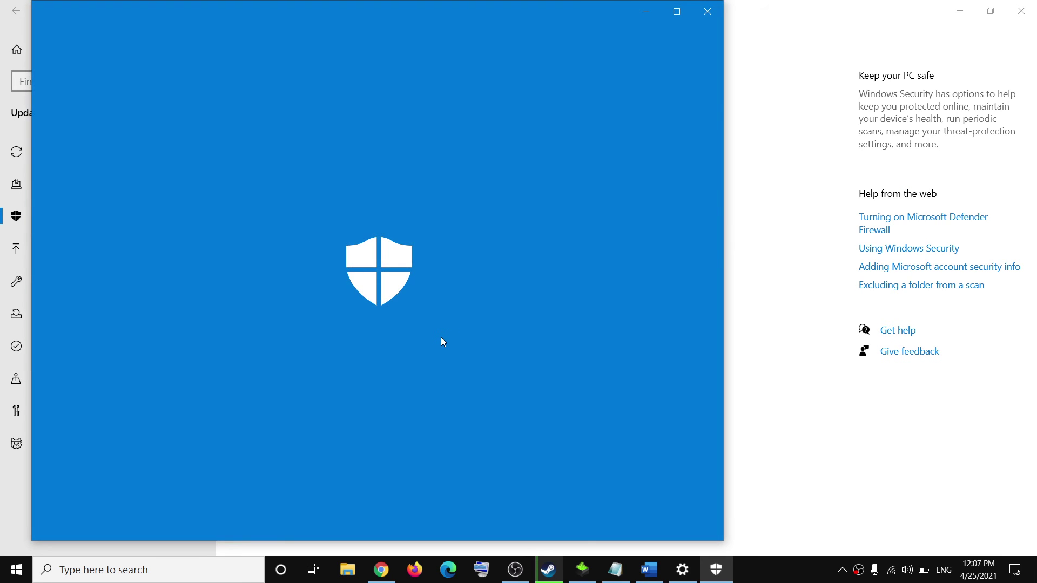
pyautogui.scroll(-3, 427, 454)
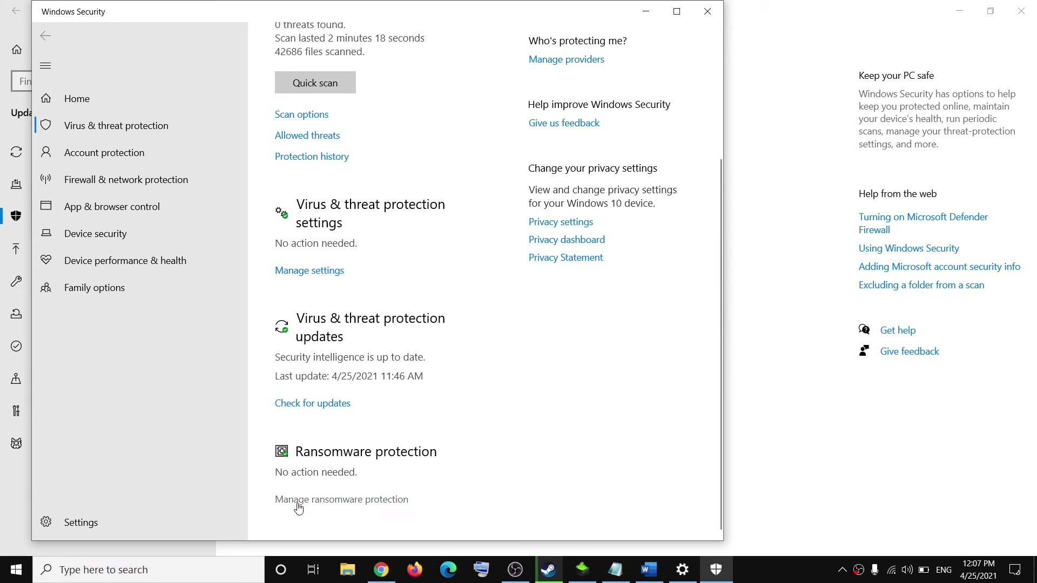
pyautogui.click(341, 501)
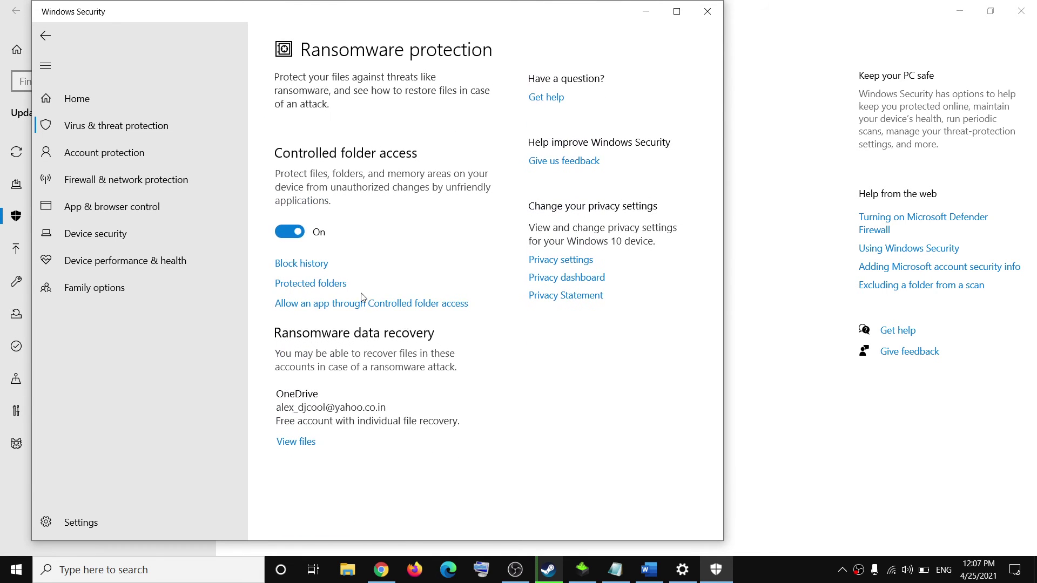
pyautogui.click(418, 312)
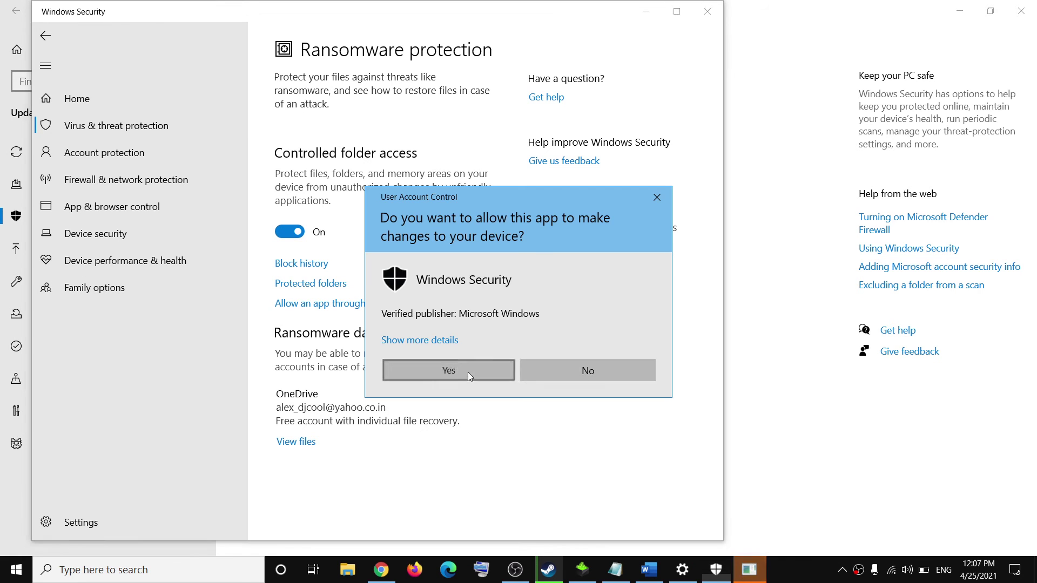
# Approve the permission prompt and choose to add an allowed app by browsing all apps
pyautogui.click(468, 372)
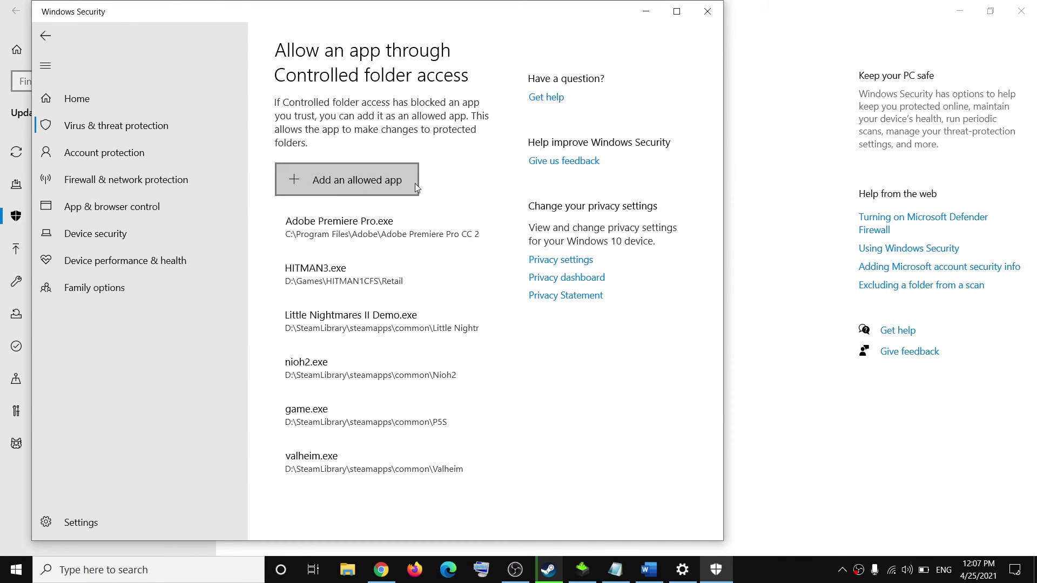
pyautogui.click(342, 178)
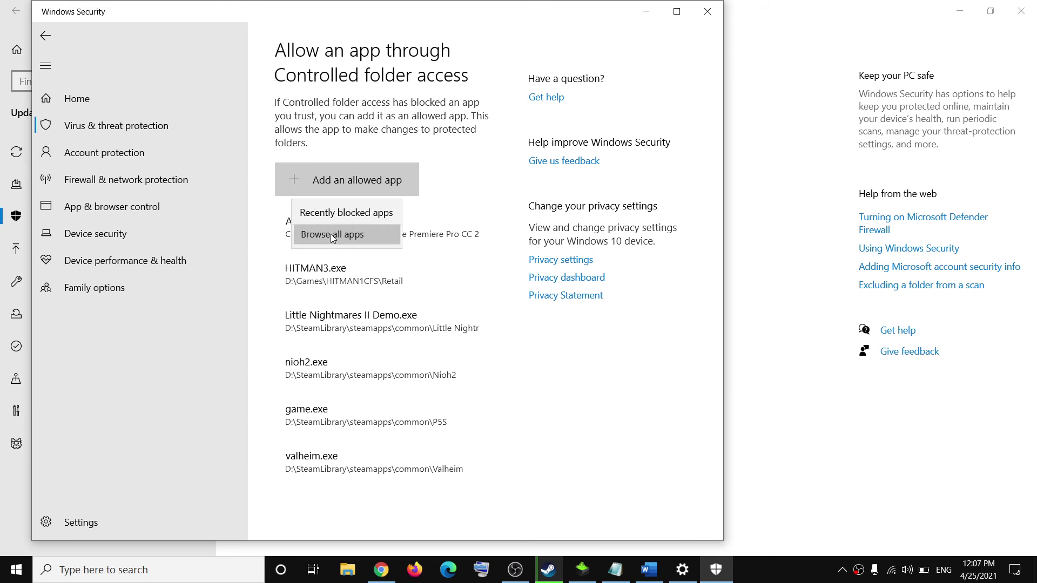
pyautogui.click(332, 235)
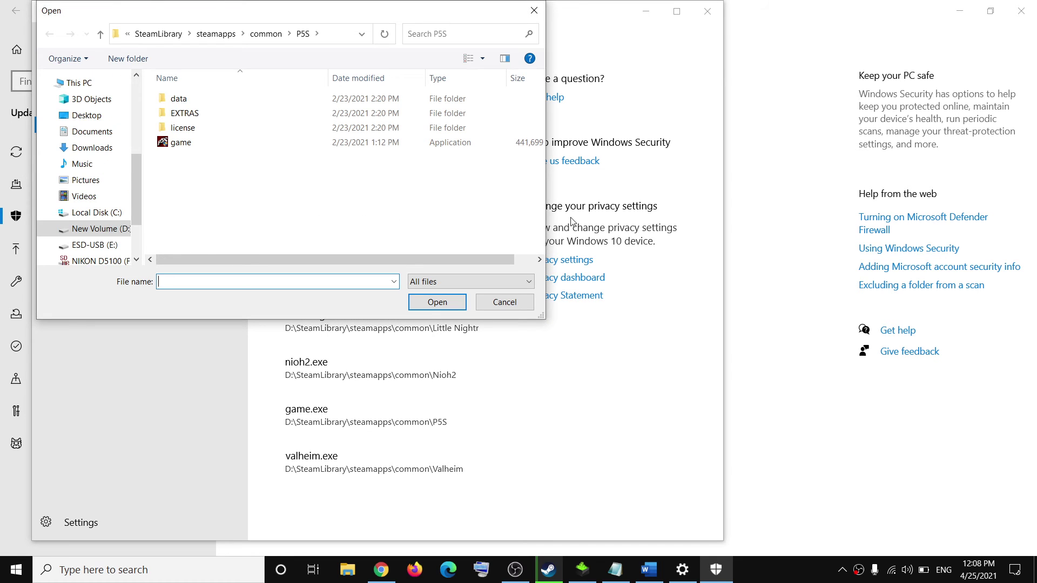
# Browse to D:\SteamLibrary\steamapps\common\MotoGP™21, then cancel and close Windows Security
pyautogui.click(127, 229)
pyautogui.click(291, 211)
pyautogui.scroll(-1, 262, 241)
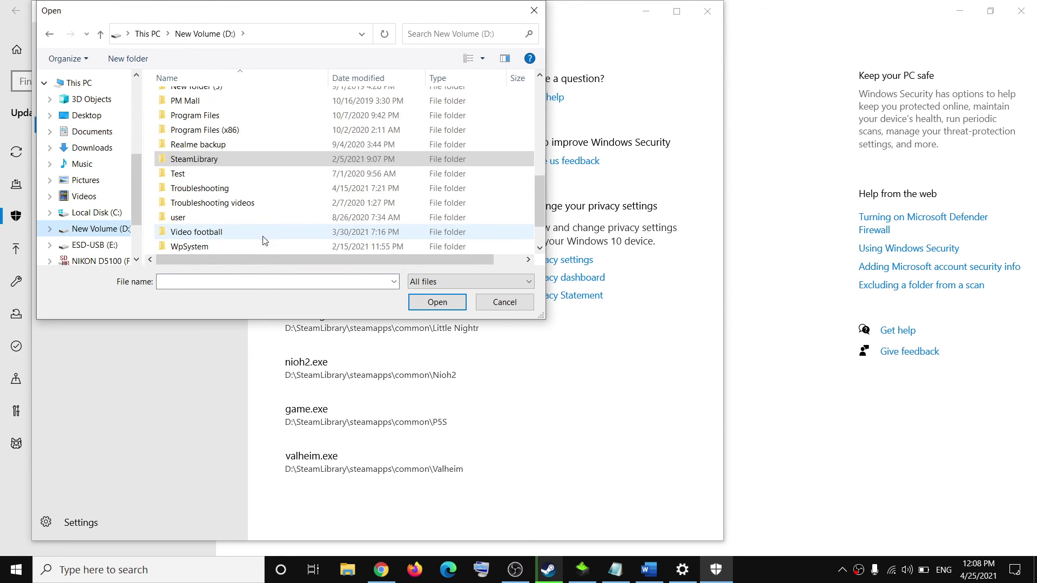
pyautogui.doubleClick(199, 166)
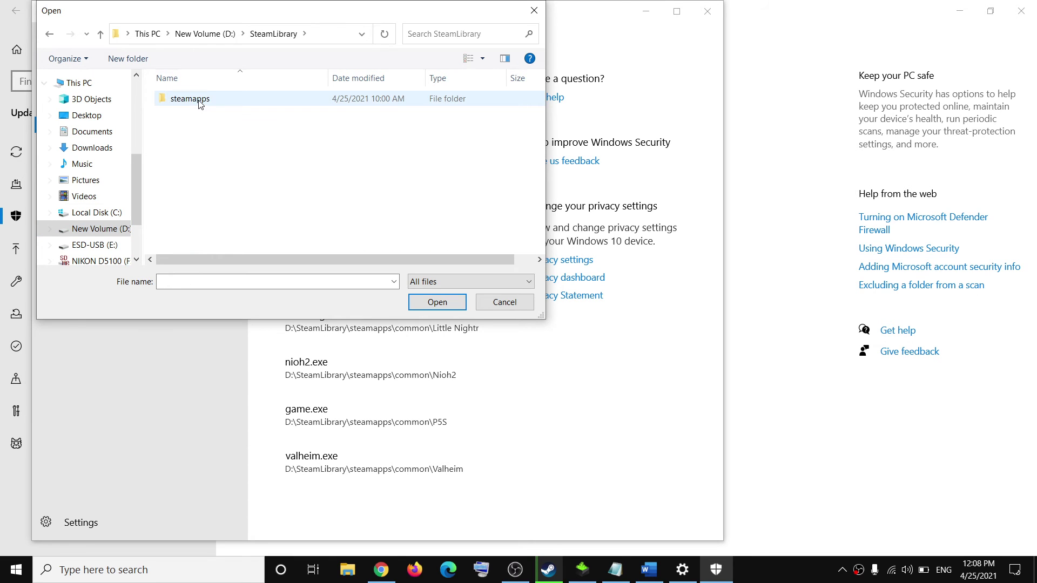
pyautogui.doubleClick(199, 101)
pyautogui.doubleClick(194, 99)
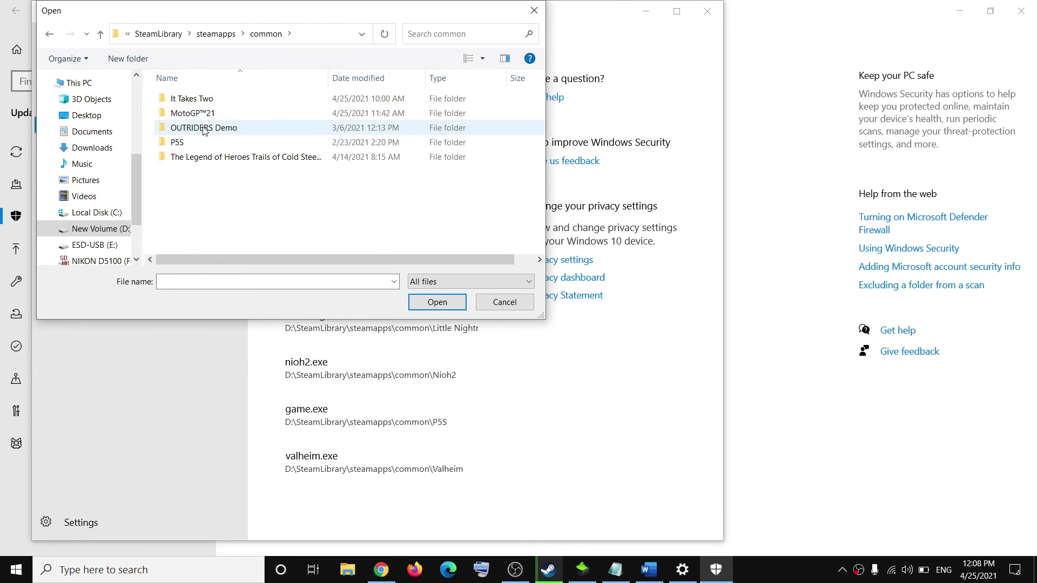
pyautogui.click(214, 115)
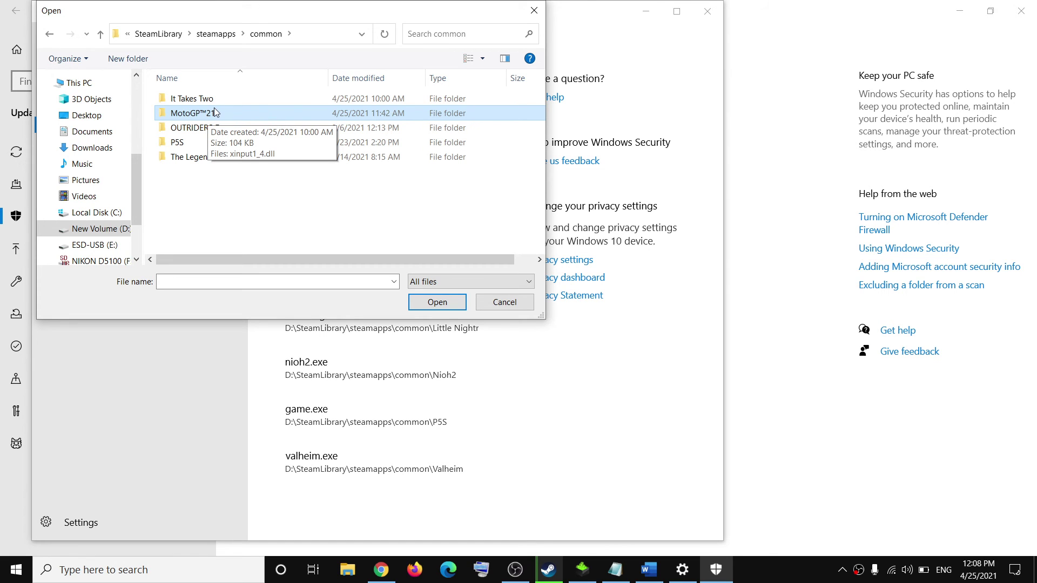
pyautogui.click(505, 302)
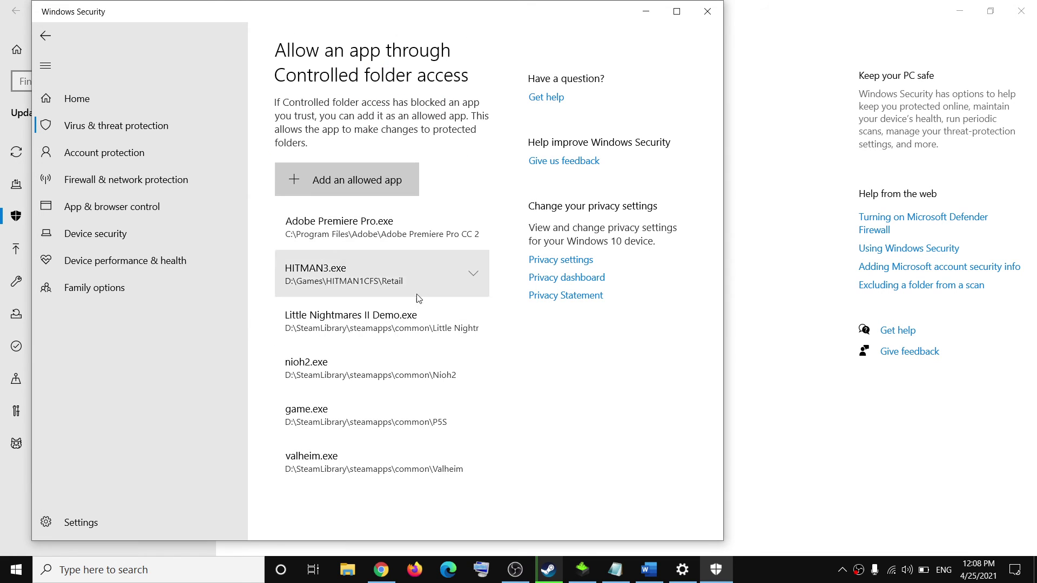
pyautogui.click(707, 11)
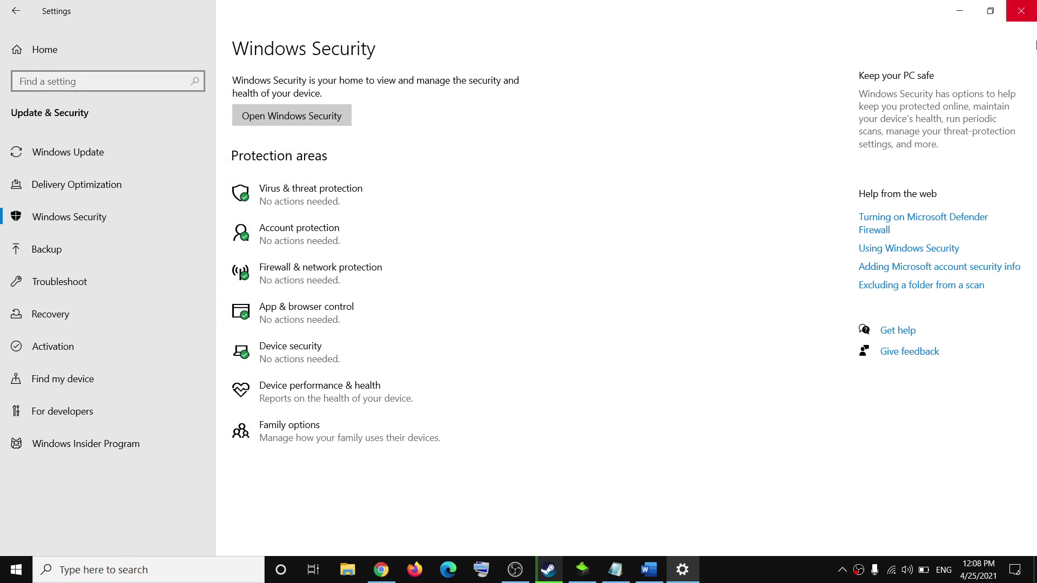
# Close Settings and highlight Step 14's 'Try Windowed mode' and 'Lower down' text
pyautogui.click(1021, 10)
pyautogui.scroll(-2, 370, 402)
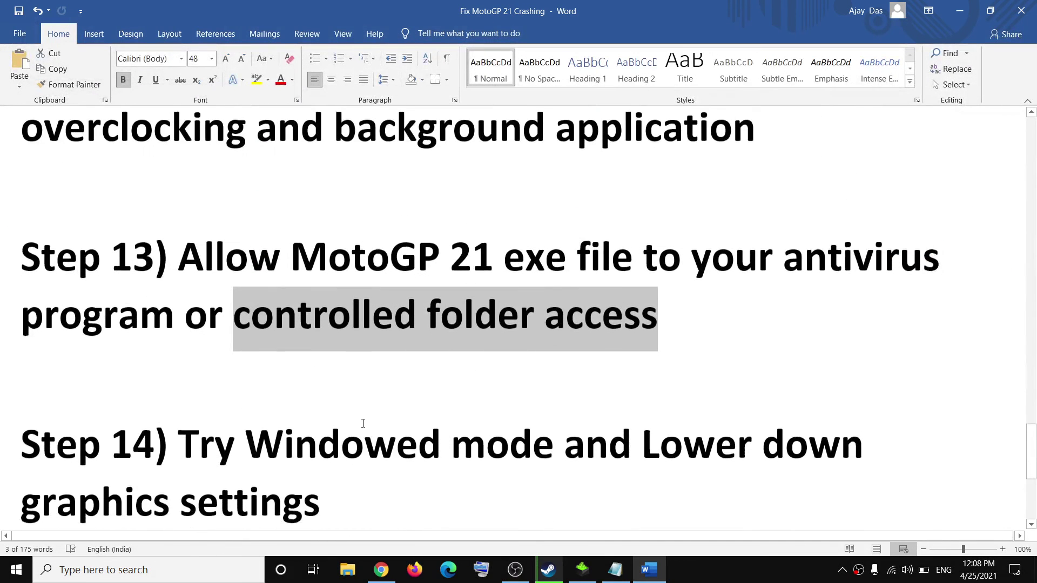
pyautogui.scroll(-1, 363, 423)
pyautogui.moveTo(179, 381); pyautogui.dragTo(511, 390)
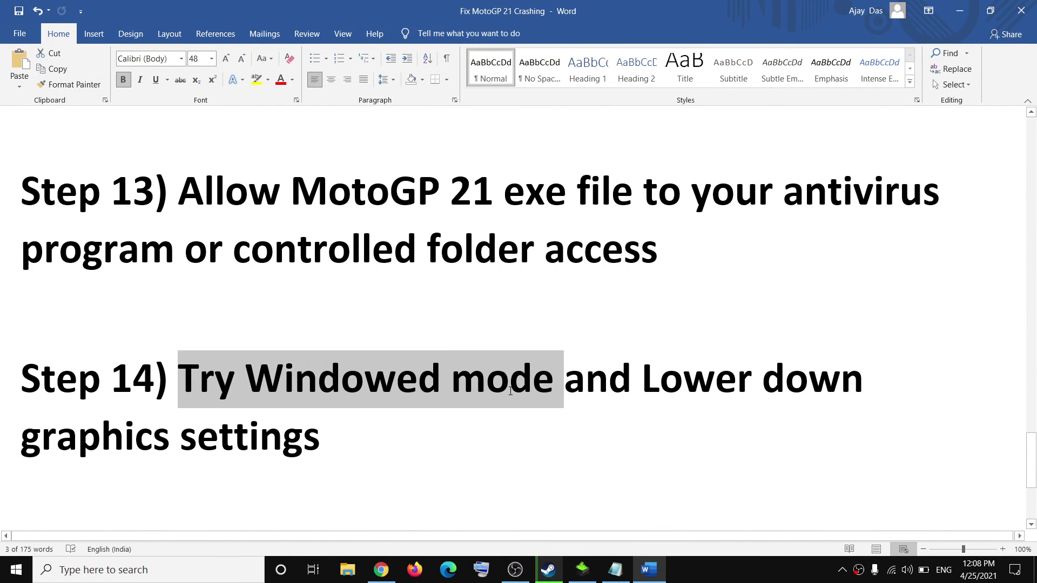
pyautogui.click(633, 381)
pyautogui.moveTo(633, 381); pyautogui.dragTo(324, 441)
pyautogui.click(331, 442)
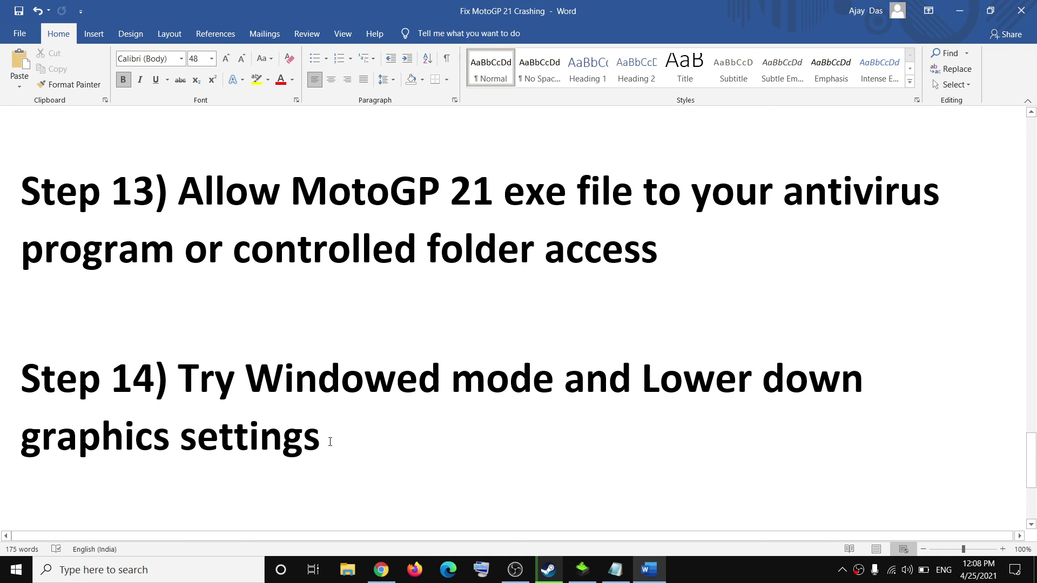
pyautogui.moveTo(342, 434); pyautogui.dragTo(179, 381)
# Highlight 'Update the System BIOS' in Step 15 of the checklist
pyautogui.scroll(-3, 396, 419)
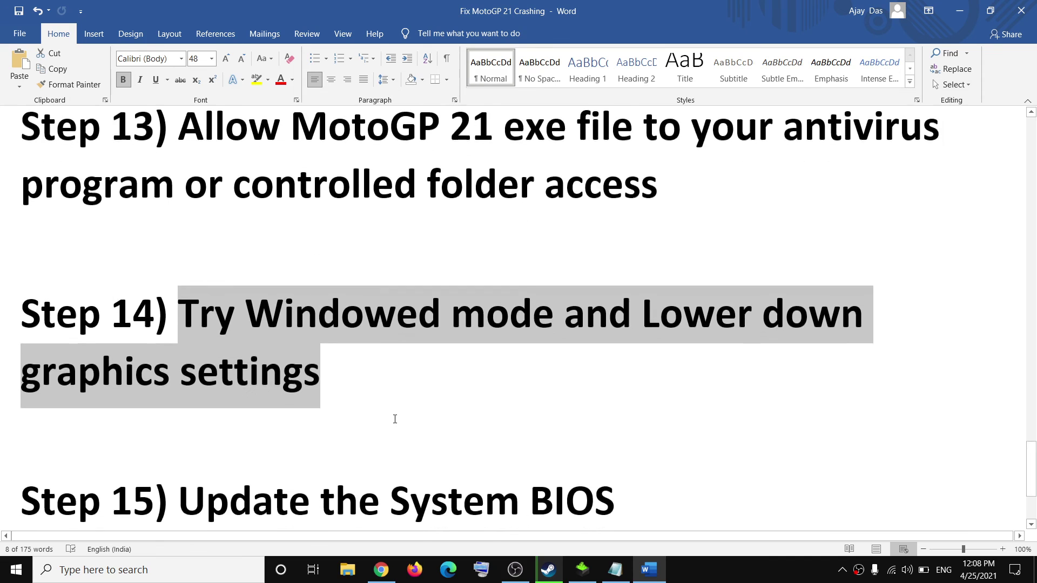
pyautogui.scroll(3, 395, 417)
pyautogui.moveTo(342, 375); pyautogui.dragTo(218, 316)
pyautogui.scroll(-2, 534, 419)
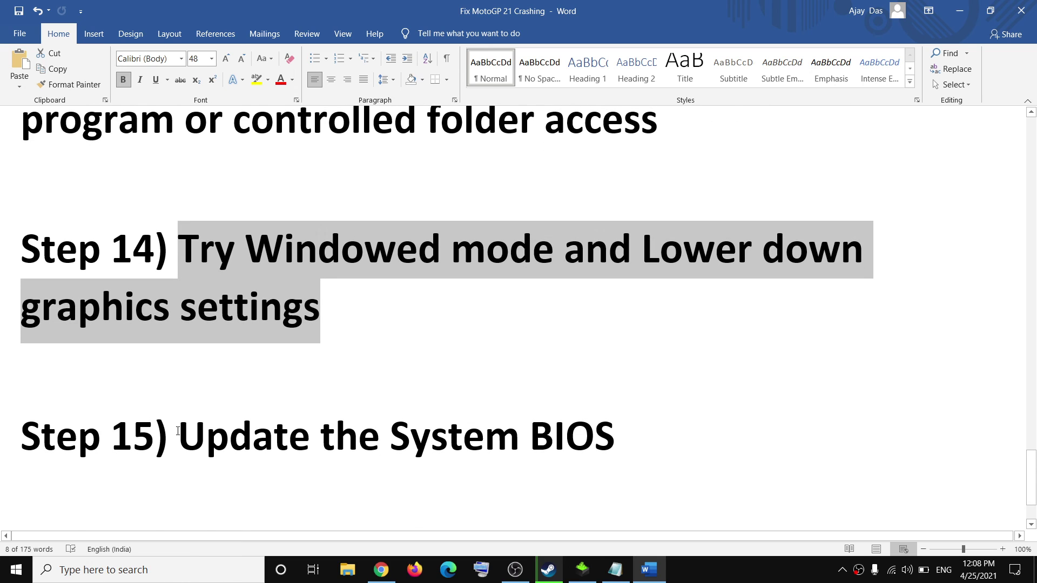
pyautogui.moveTo(177, 432); pyautogui.dragTo(578, 436)
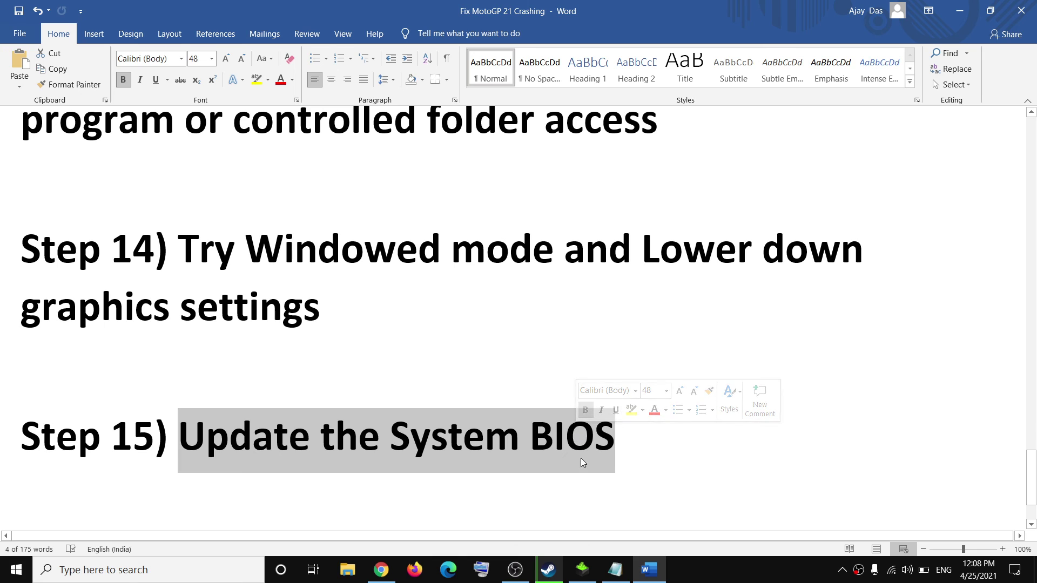
pyautogui.moveTo(632, 436); pyautogui.dragTo(180, 439)
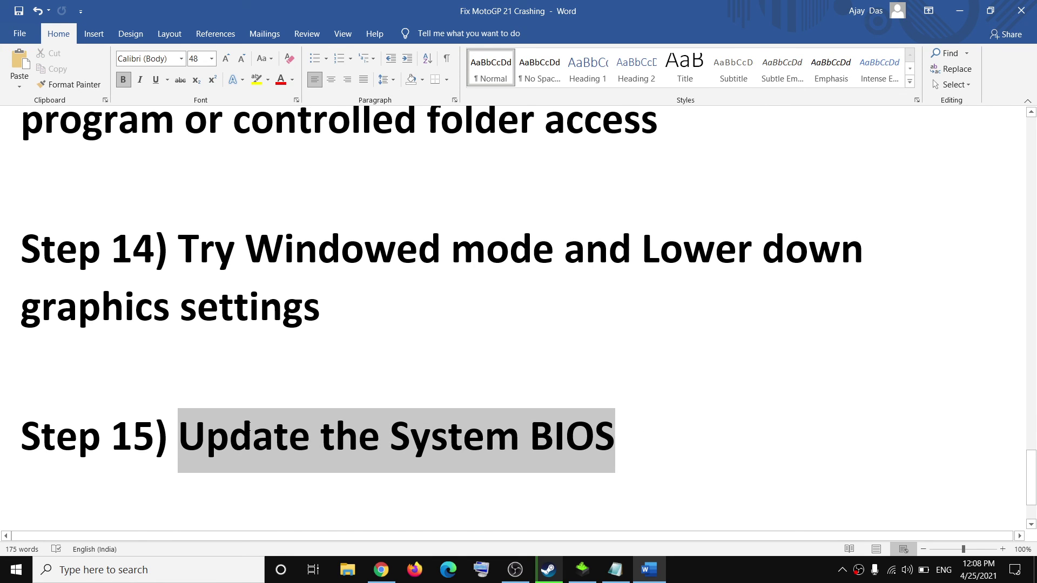
pyautogui.click(629, 465)
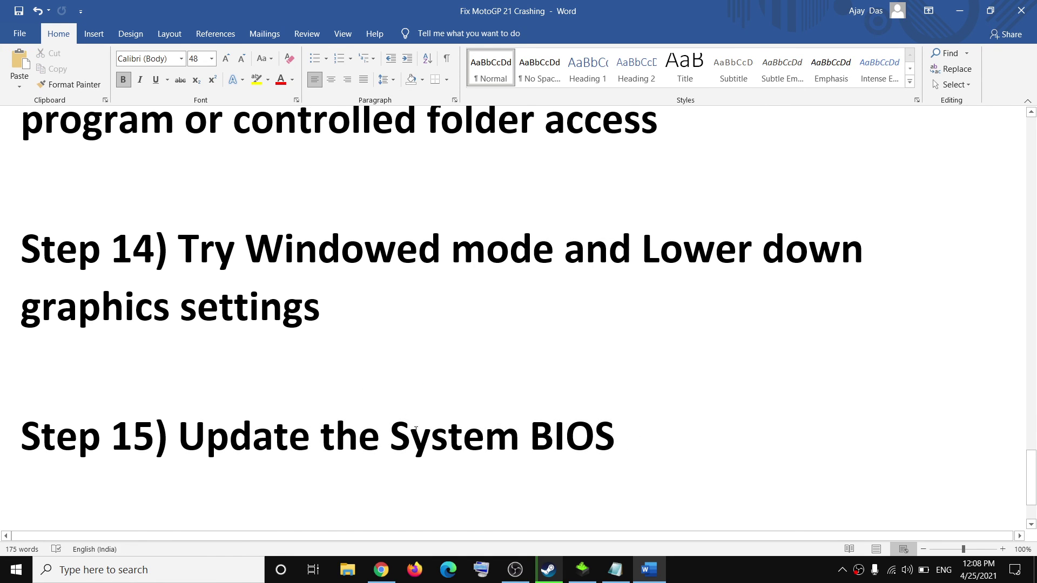
pyautogui.moveTo(629, 466); pyautogui.dragTo(180, 443)
pyautogui.scroll(-2, 595, 386)
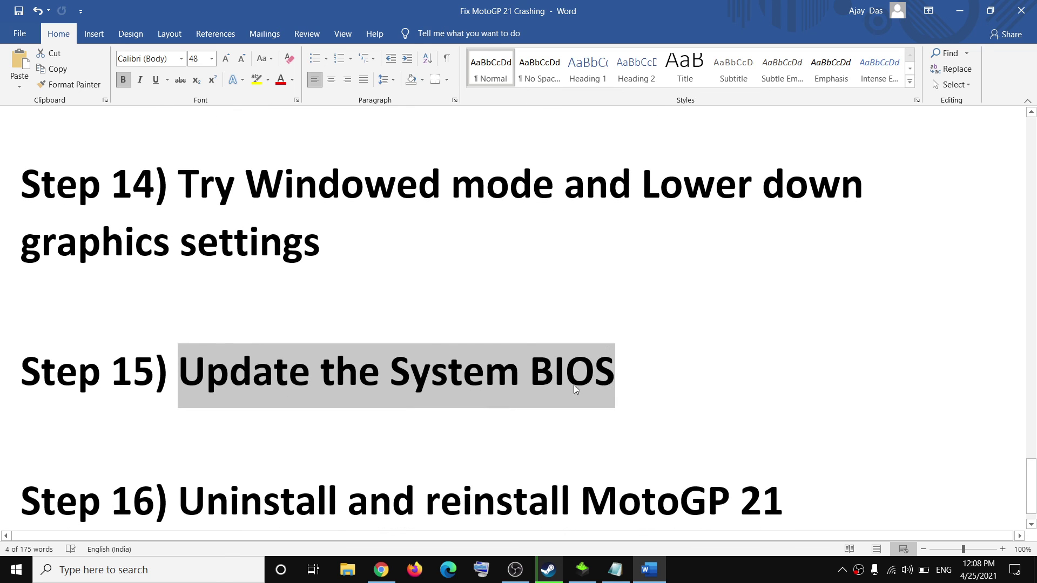
pyautogui.scroll(3, 583, 386)
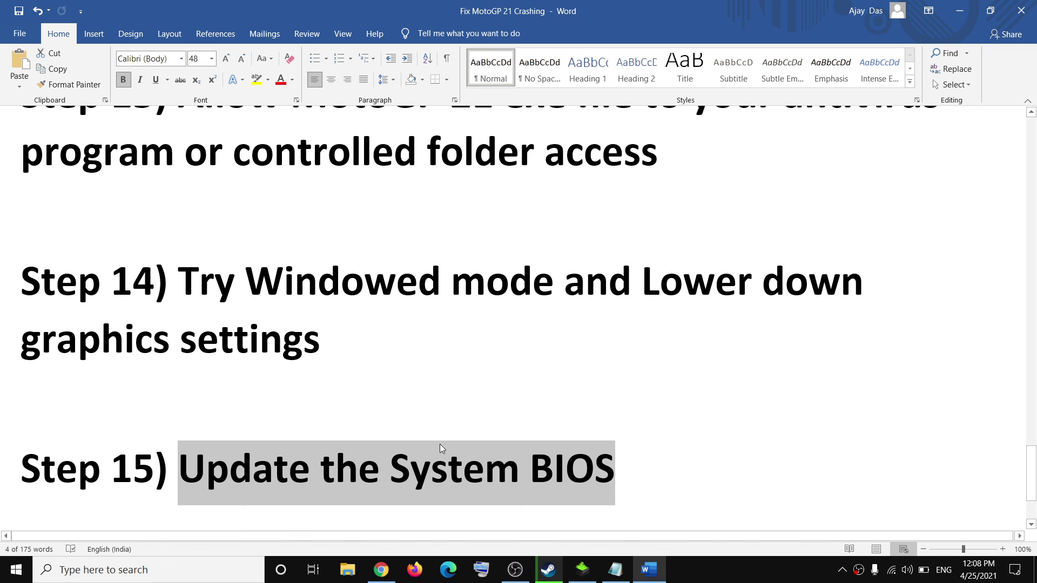
# Check the battery status, then highlight Step 16's uninstall-and-reinstall instruction and return to Steam
pyautogui.click(923, 570)
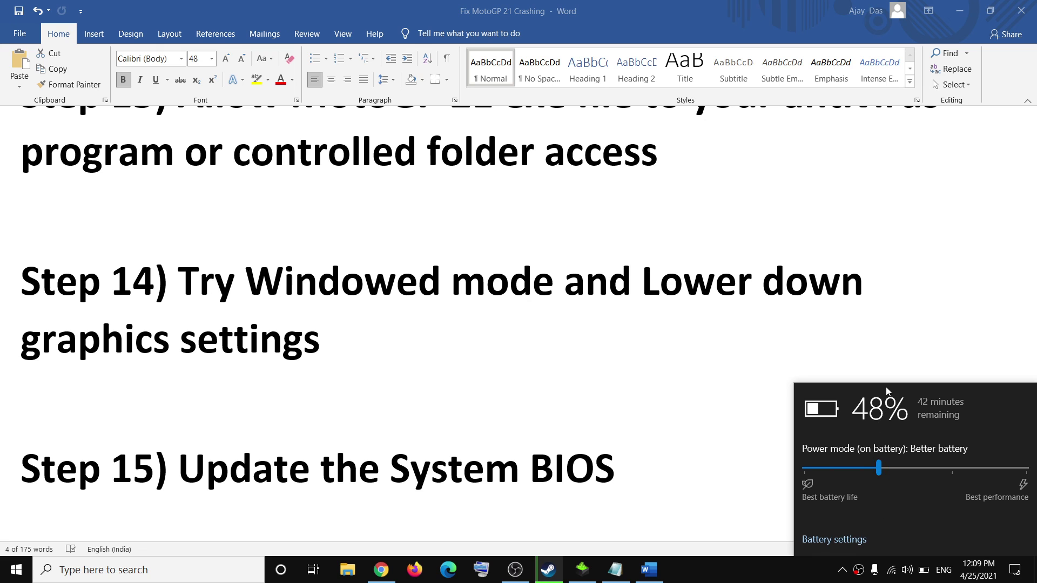
pyautogui.click(632, 466)
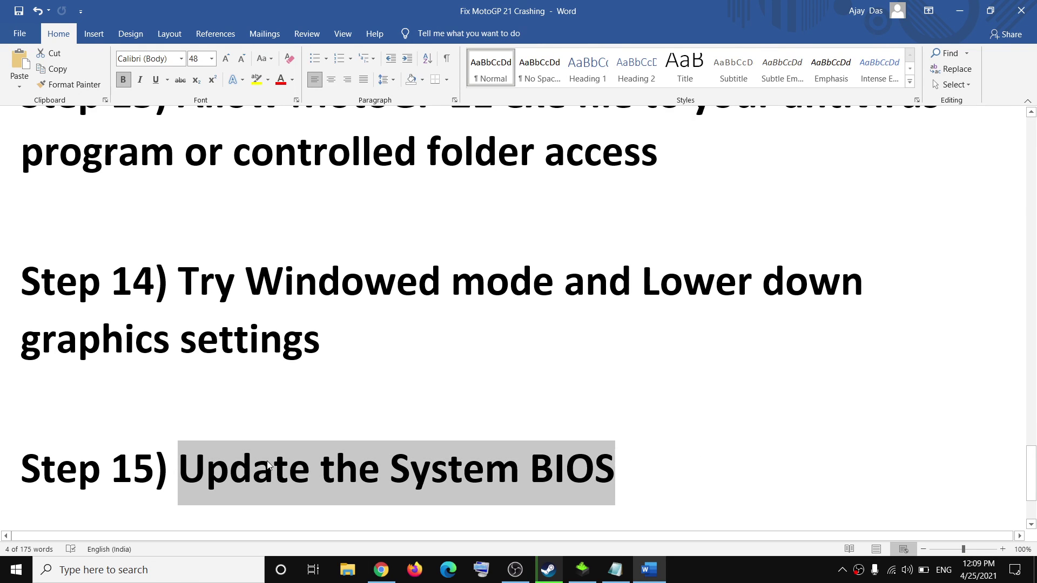
pyautogui.scroll(-3, 448, 427)
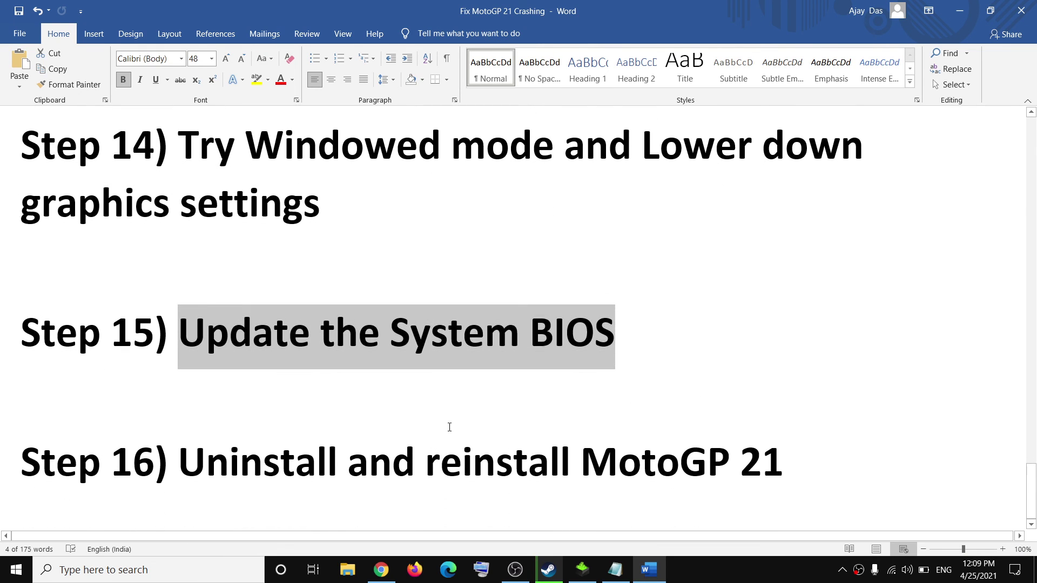
pyautogui.moveTo(188, 461); pyautogui.dragTo(750, 481)
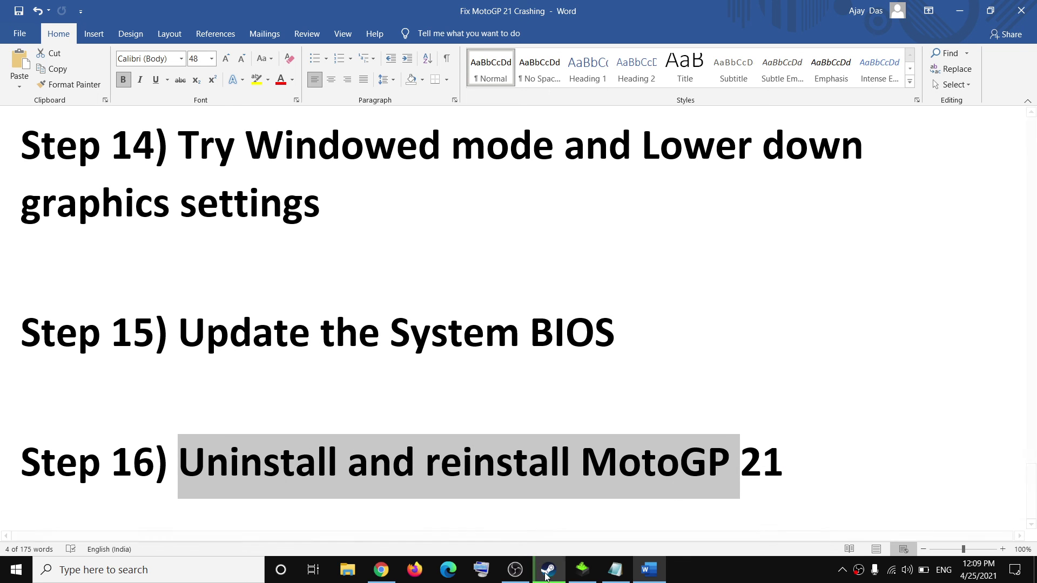
pyautogui.hotkey('alt', 'Tab')
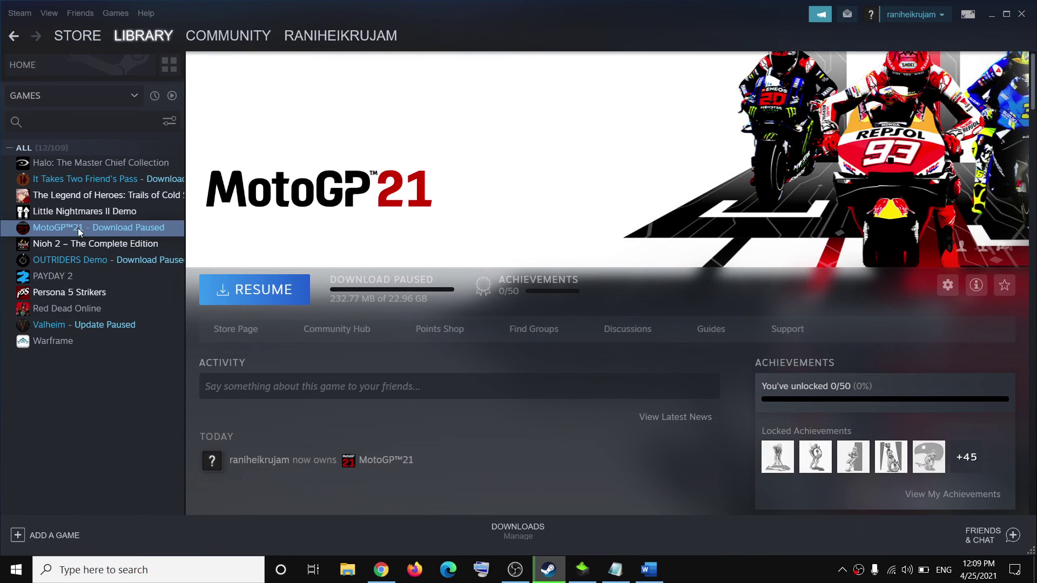
# Check MotoGP™21's Manage > Uninstall option in the library, then dismiss it without uninstalling
pyautogui.rightClick(80, 230)
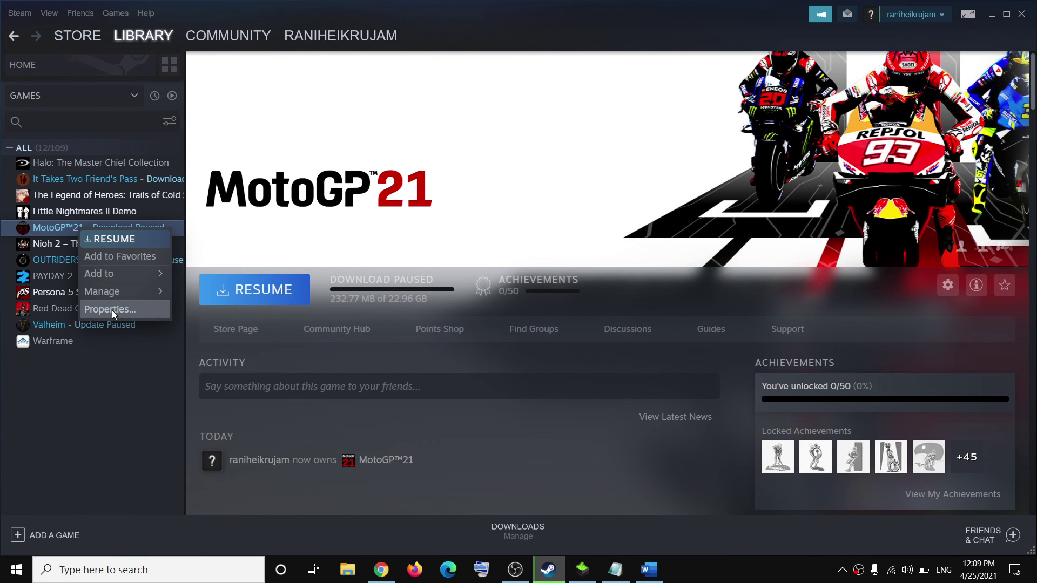
pyautogui.moveTo(109, 294)
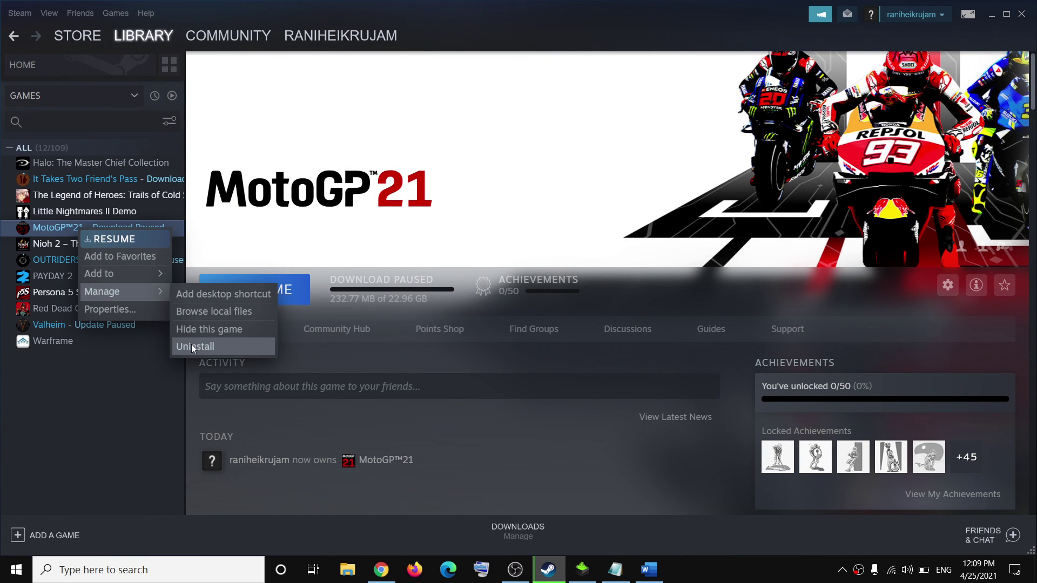
pyautogui.click(151, 402)
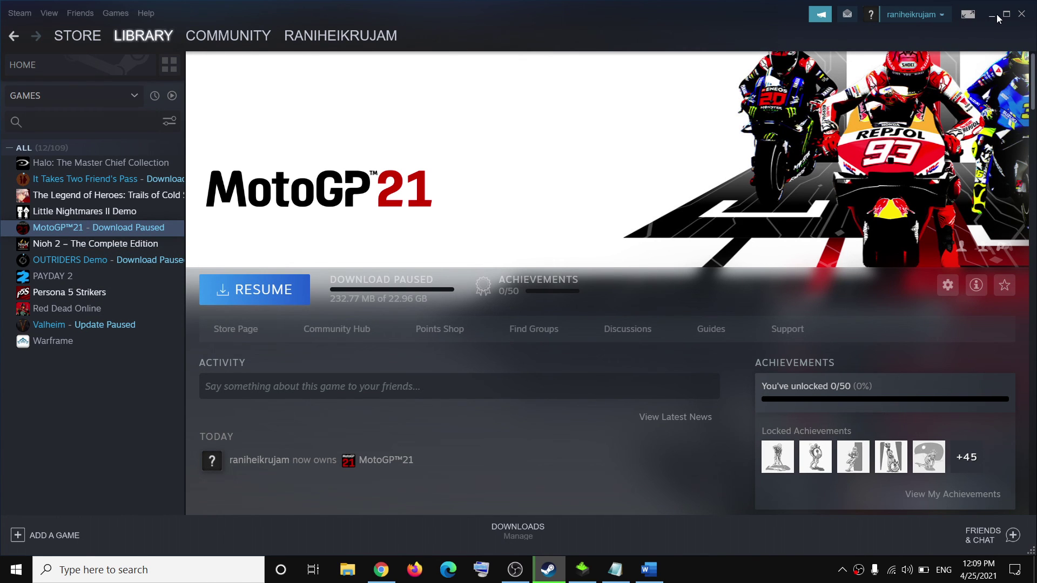
# Minimize Steam and return to the top of the Word crash-fix checklist
pyautogui.click(997, 14)
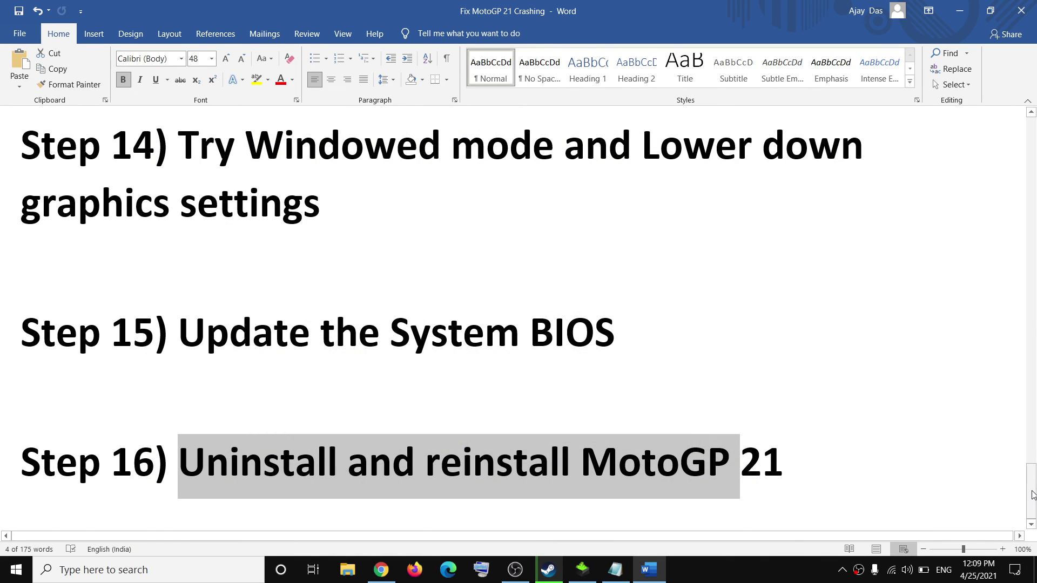
pyautogui.hotkey('ctrl', 'Home')
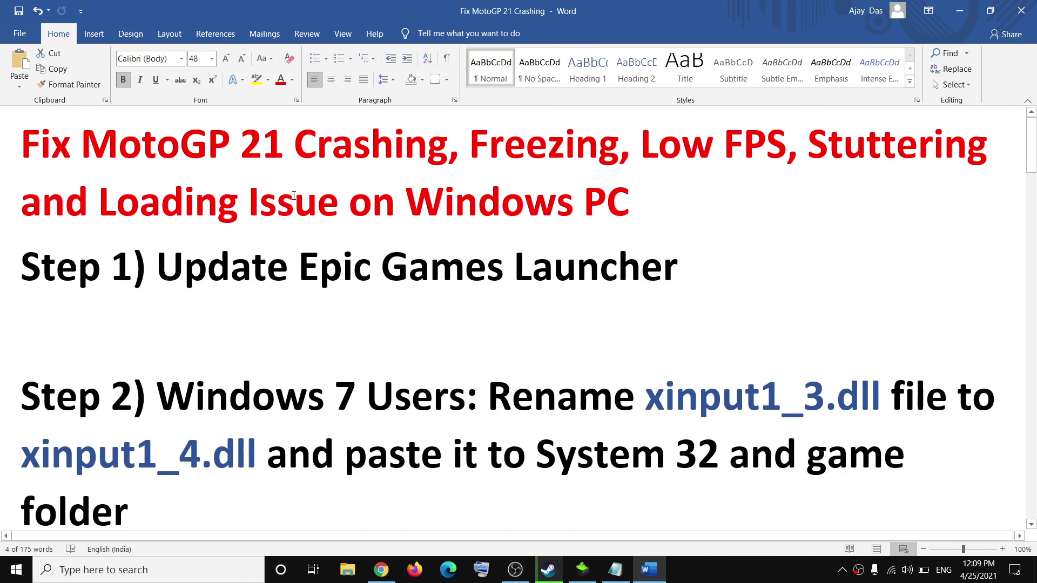
pyautogui.click(696, 574)
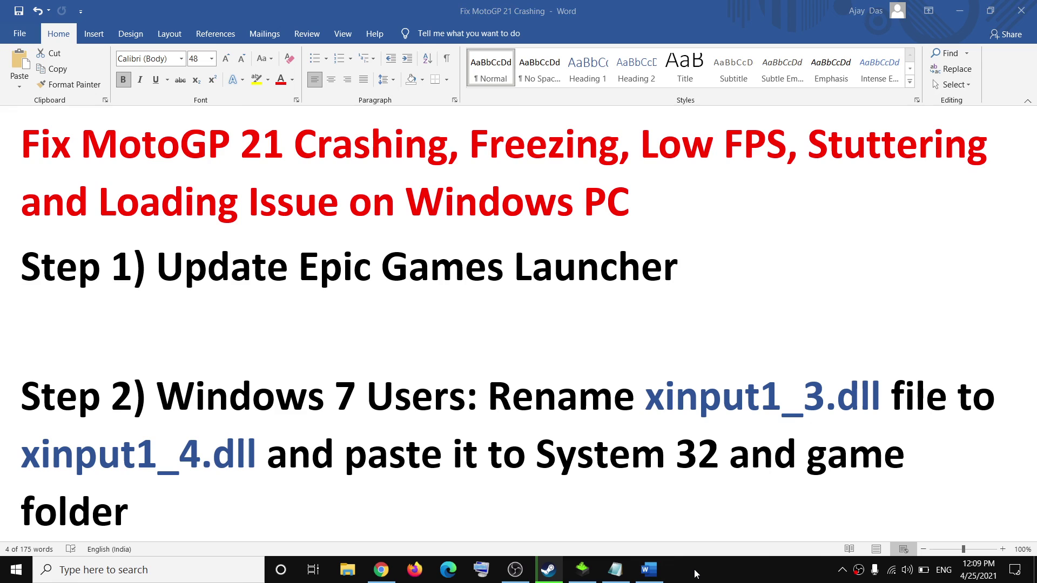